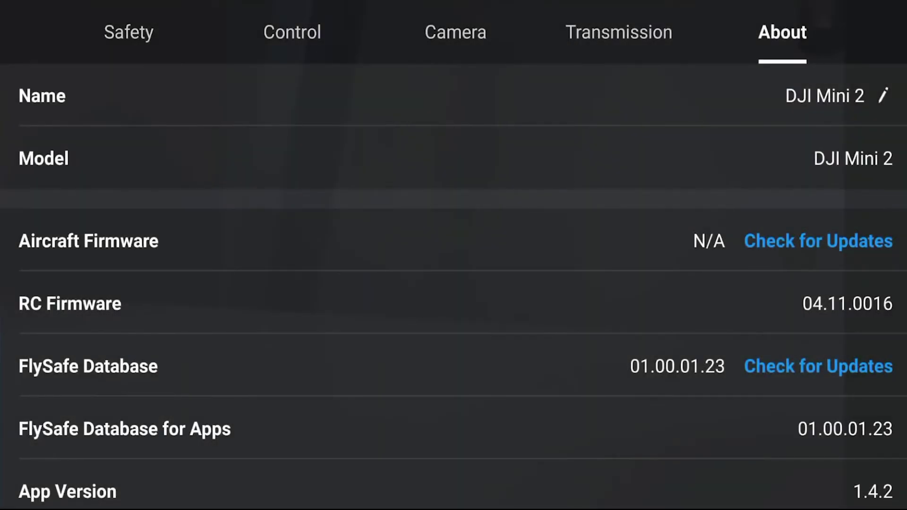
- Run Check for Updates on the DJI Mini 2 aircraft firmware in DJI Fly; it reports up to date
{"action": "left_click", "coordinate": [869, 241]}
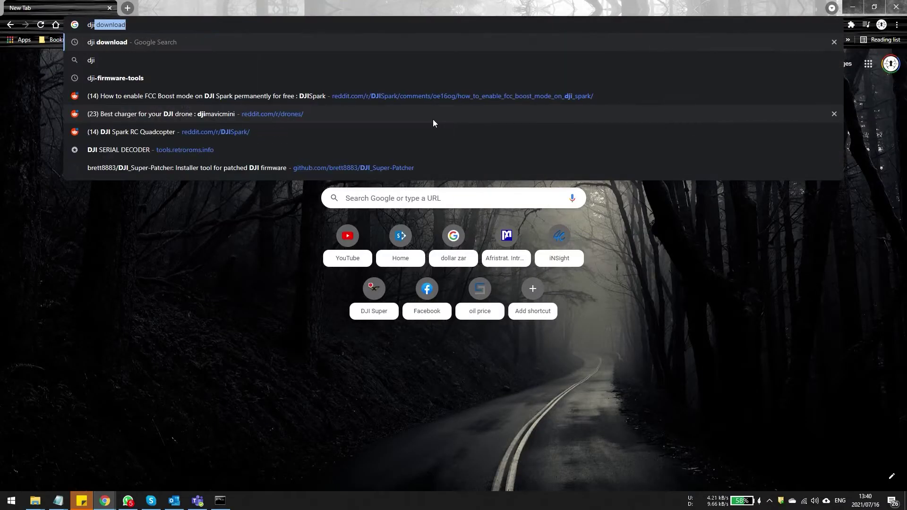
- Search 'dji download' in Chrome to reach DJI's official Download Center
{"action": "key", "text": "Return"}
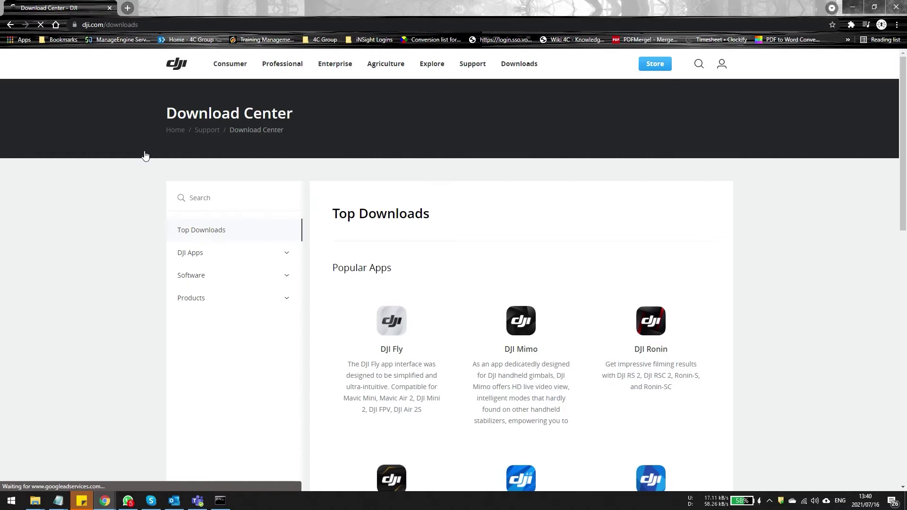
- Expand Software > DJI Assistant 2 Series in the Download Center sidebar and open DJI Assistant 2
{"action": "scroll", "coordinate": [145, 156], "scroll_direction": "down", "scroll_amount": 1}
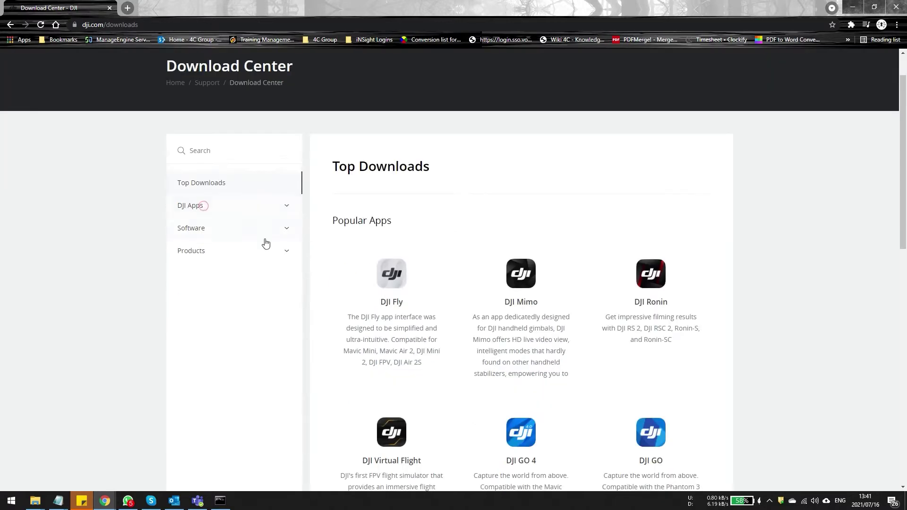
{"action": "left_click", "coordinate": [210, 228]}
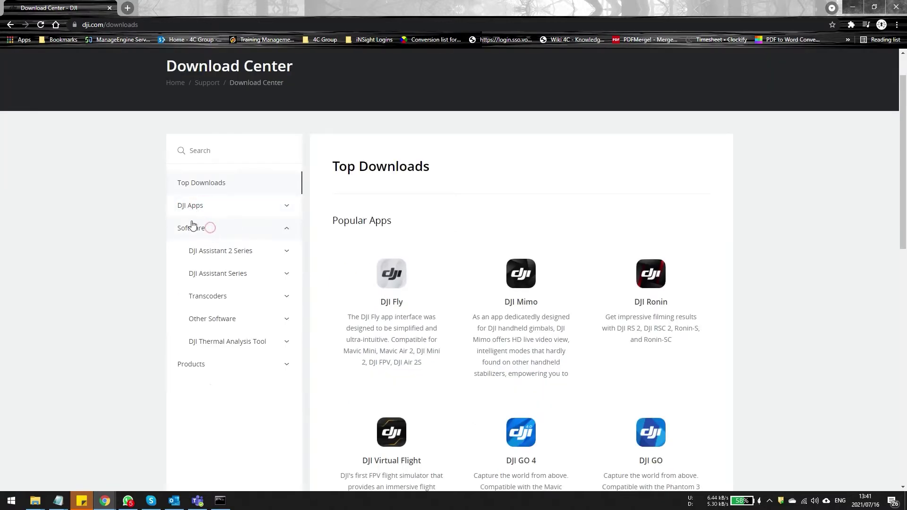
{"action": "left_click", "coordinate": [223, 255]}
{"action": "scroll", "coordinate": [255, 258], "scroll_direction": "down", "scroll_amount": 3}
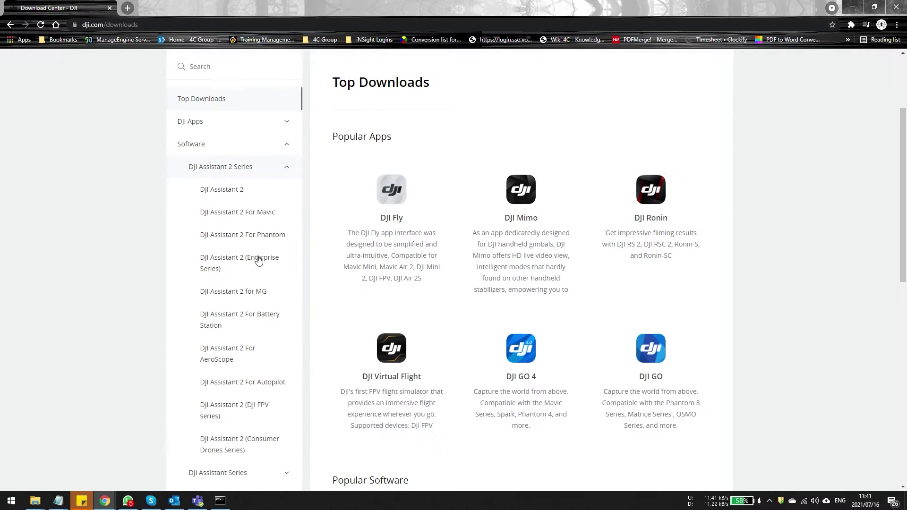
{"action": "scroll", "coordinate": [241, 217], "scroll_direction": "up", "scroll_amount": 1}
{"action": "left_click", "coordinate": [226, 182]}
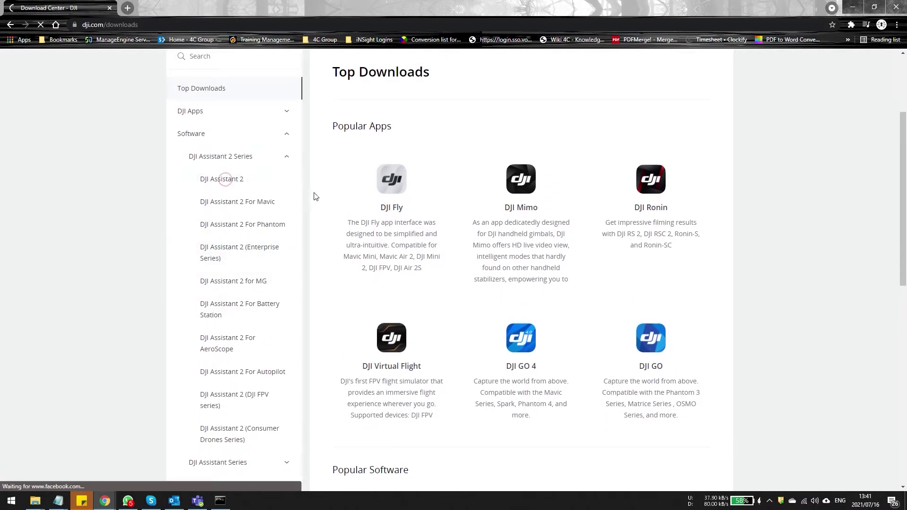
- Move past DJI Assistant 2 For Mavic to the Consumer Drones Series page offering V2.1.5
{"action": "scroll", "coordinate": [348, 307], "scroll_direction": "down", "scroll_amount": 4}
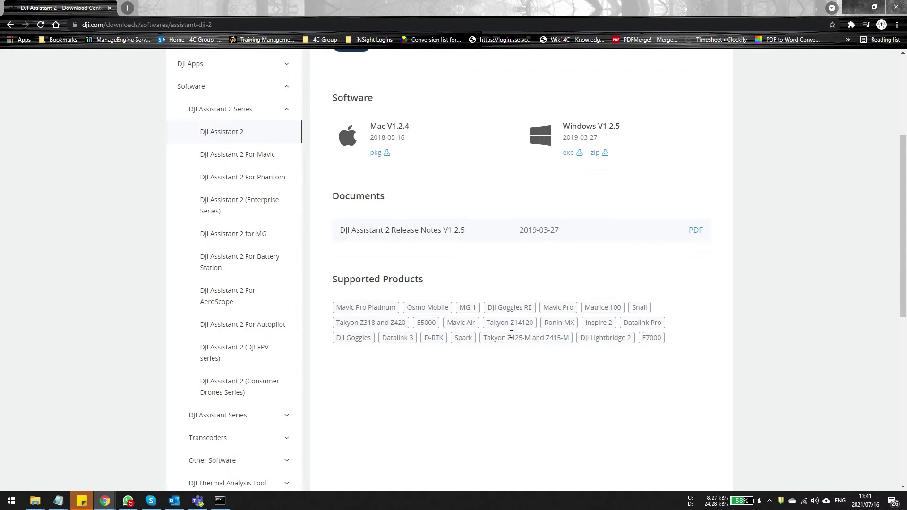
{"action": "left_click", "coordinate": [237, 156]}
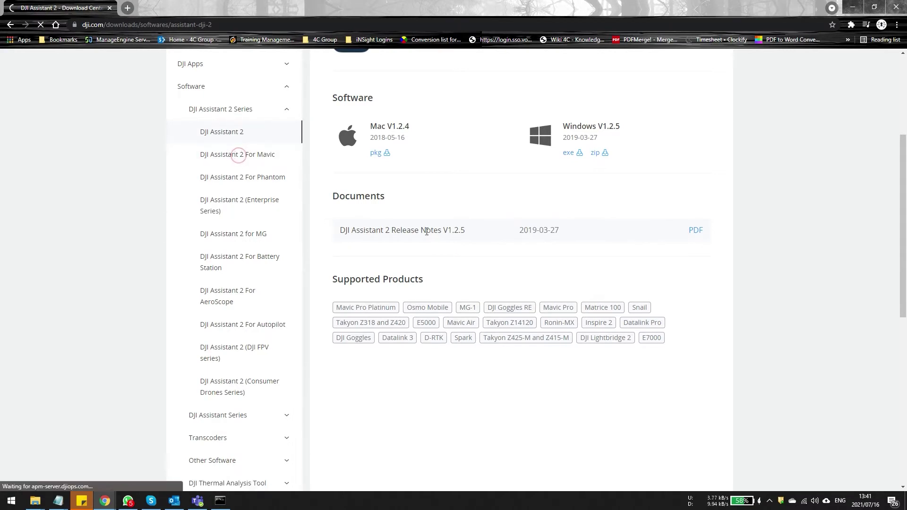
{"action": "scroll", "coordinate": [456, 265], "scroll_direction": "down", "scroll_amount": 2}
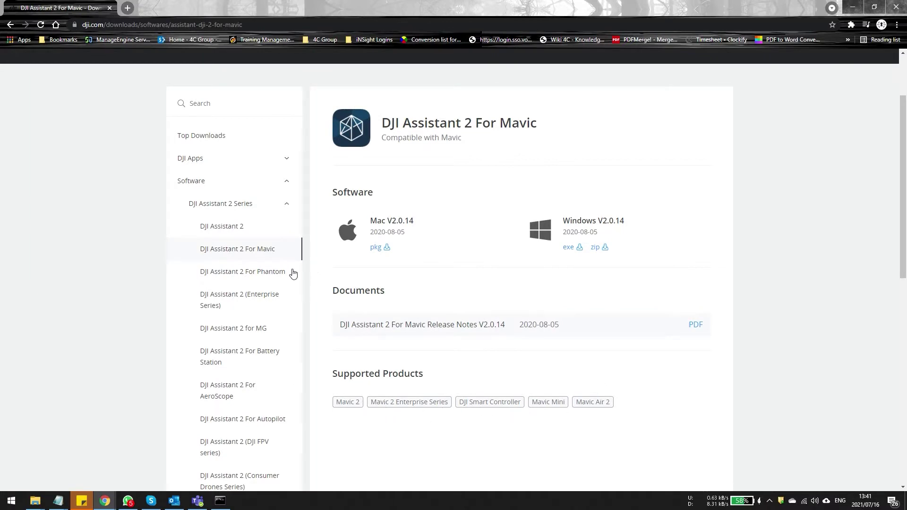
{"action": "scroll", "coordinate": [254, 308], "scroll_direction": "down", "scroll_amount": 2}
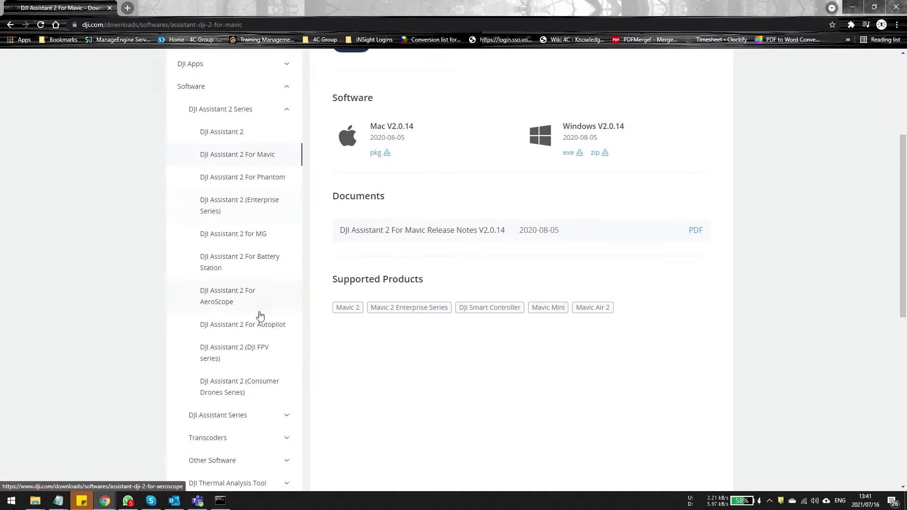
{"action": "left_click", "coordinate": [232, 385]}
{"action": "scroll", "coordinate": [480, 312], "scroll_direction": "down", "scroll_amount": 1}
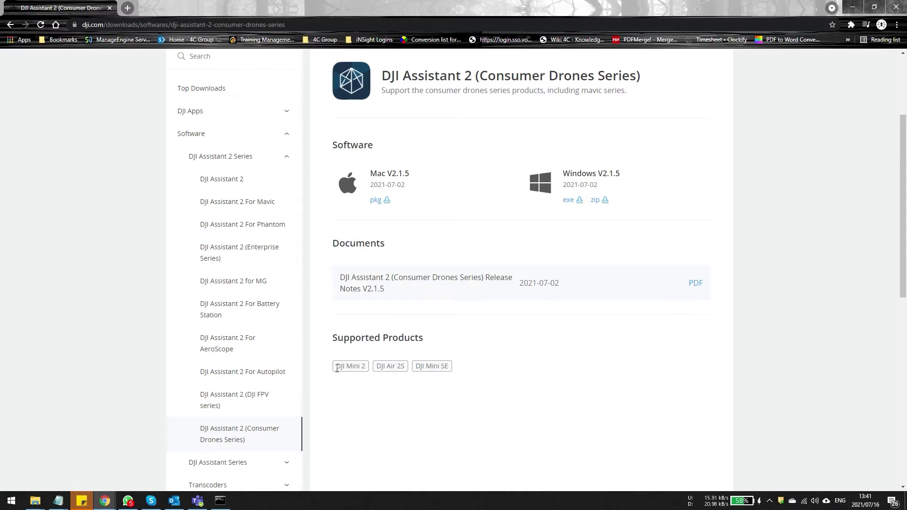
- Cancel the duplicate Windows exe download and show the Downloads folder holding the 2.1.5 installer
{"action": "left_click", "coordinate": [568, 200]}
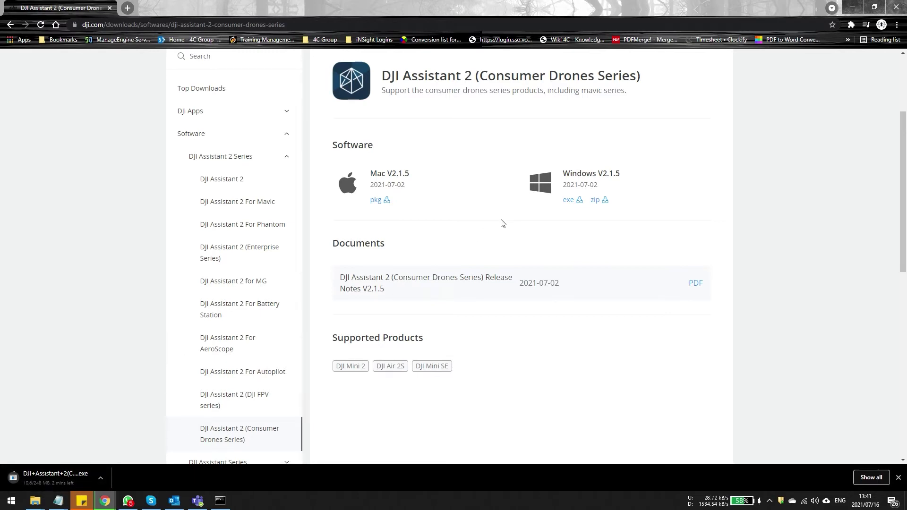
{"action": "left_click", "coordinate": [104, 480]}
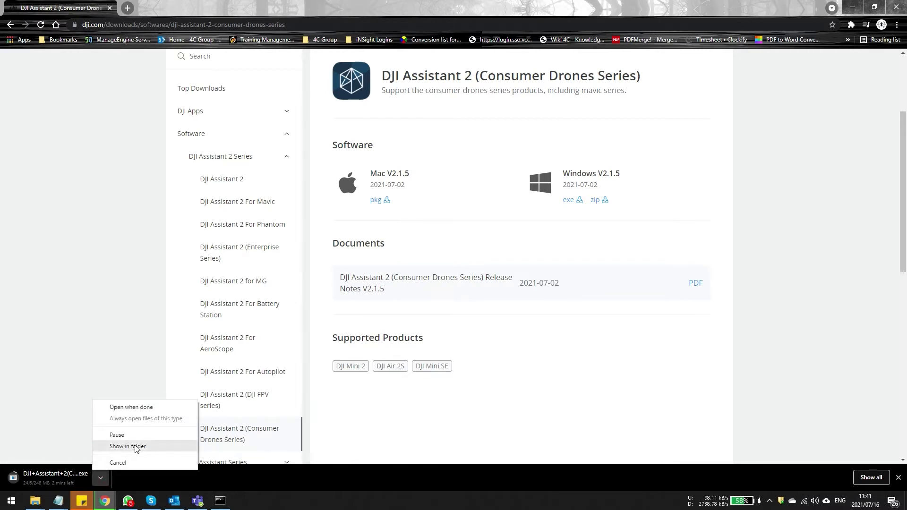
{"action": "left_click", "coordinate": [120, 463]}
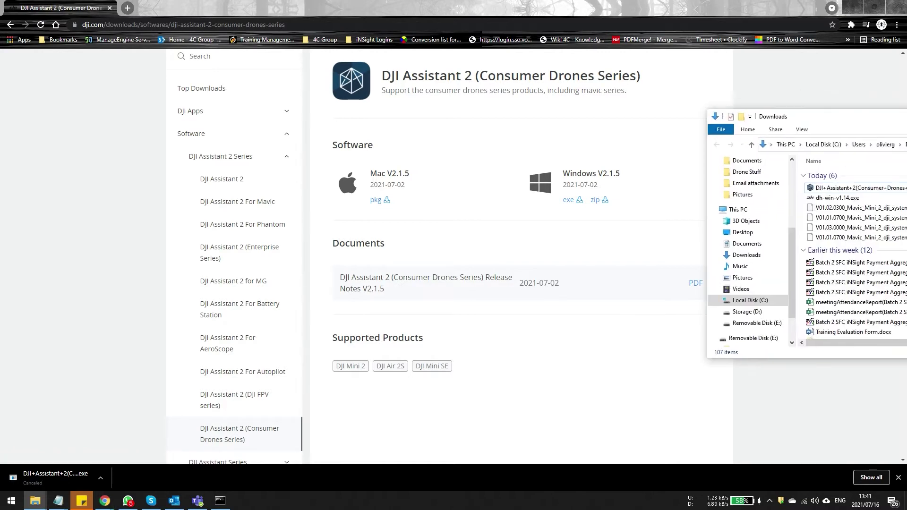
{"action": "left_click_drag", "start_coordinate": [906, 134], "coordinate": [454, 132]}
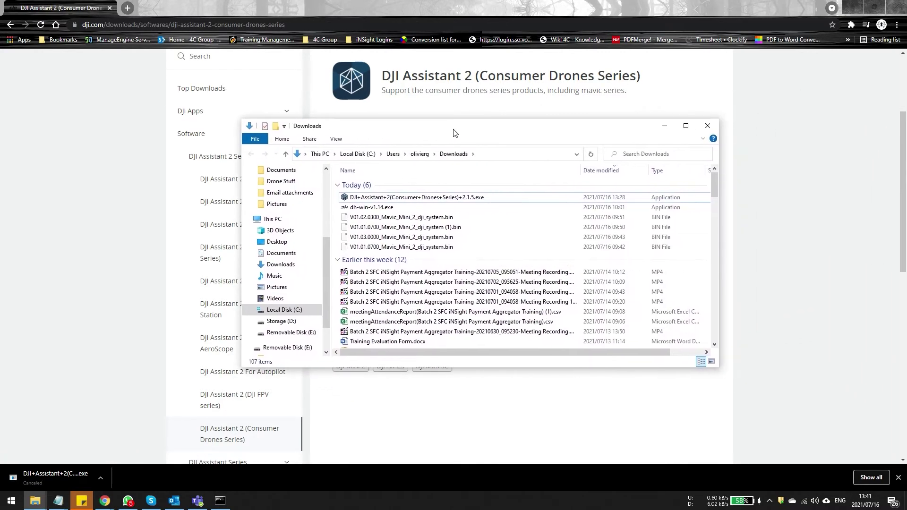
- Install the 2.1.5 installer with default location, Start Menu folder and desktop shortcut, then launch it
{"action": "double_click", "coordinate": [390, 198]}
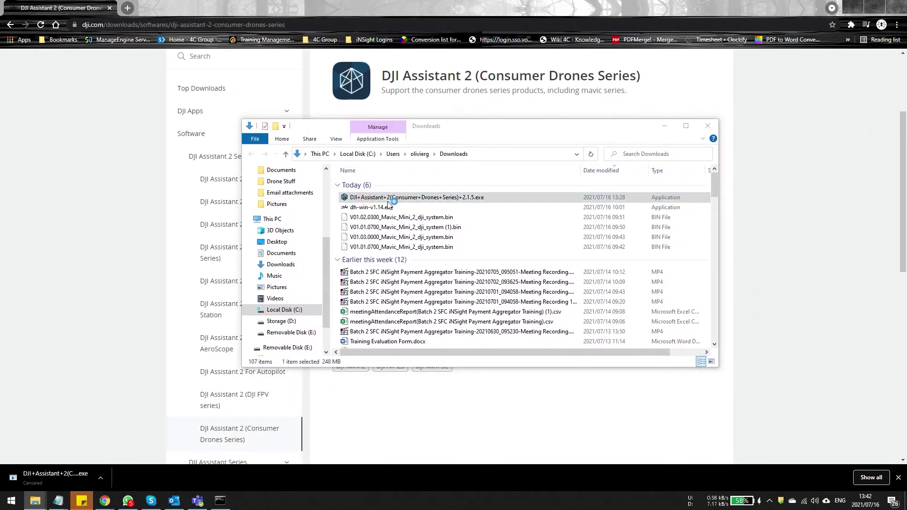
{"action": "left_click", "coordinate": [394, 297]}
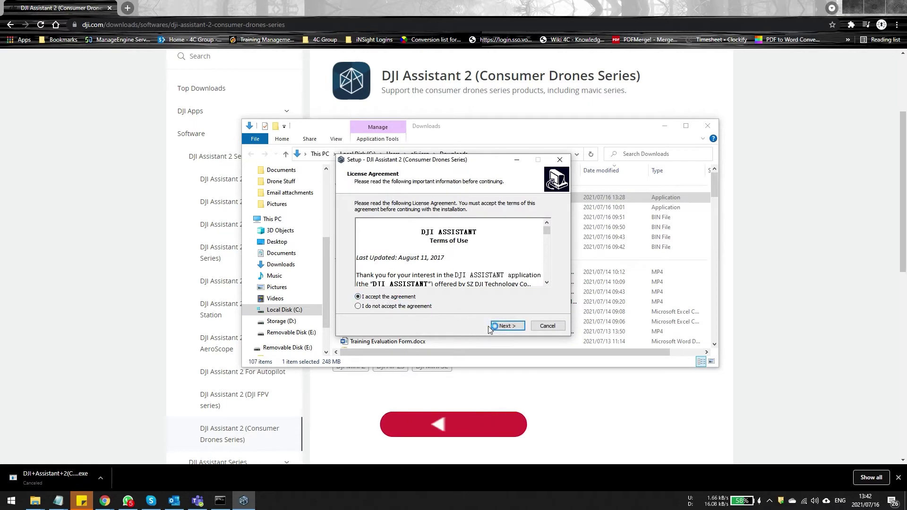
{"action": "left_click", "coordinate": [492, 328]}
{"action": "left_click", "coordinate": [504, 327]}
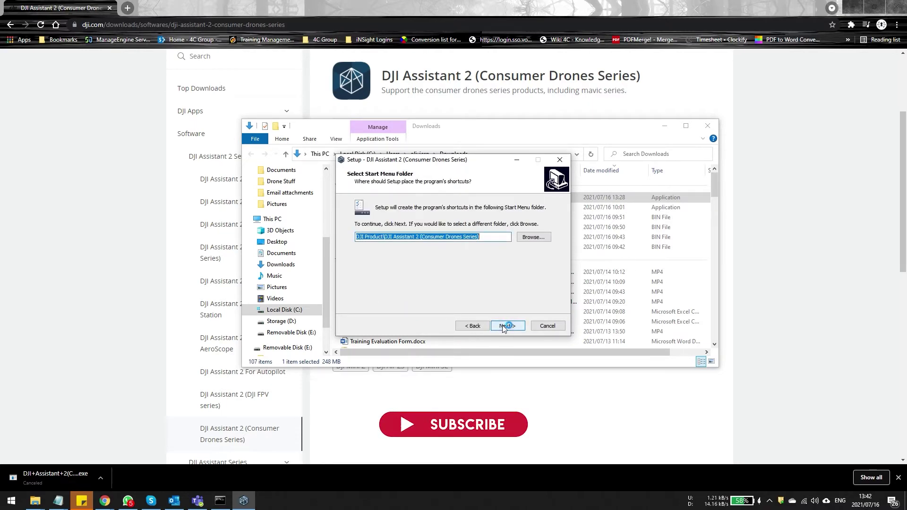
{"action": "left_click", "coordinate": [504, 327]}
{"action": "left_click", "coordinate": [504, 327]}
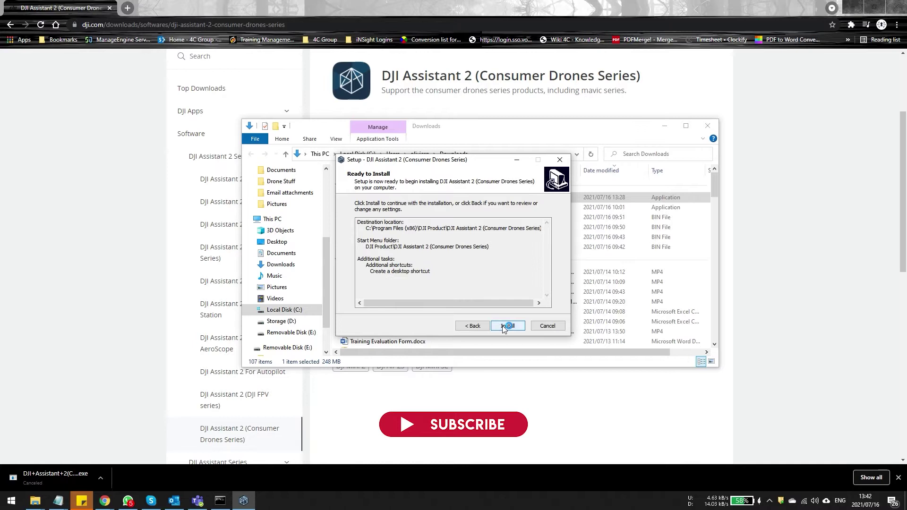
{"action": "left_click", "coordinate": [504, 326]}
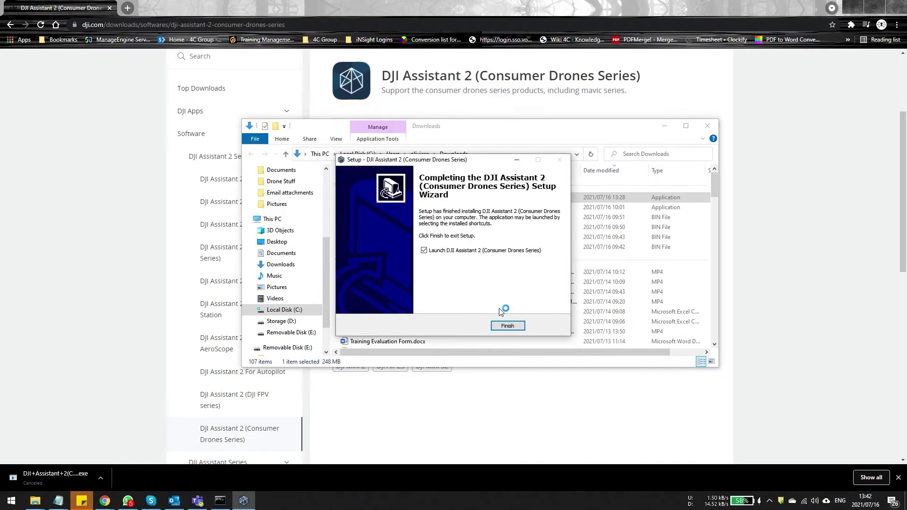
{"action": "left_click", "coordinate": [507, 326]}
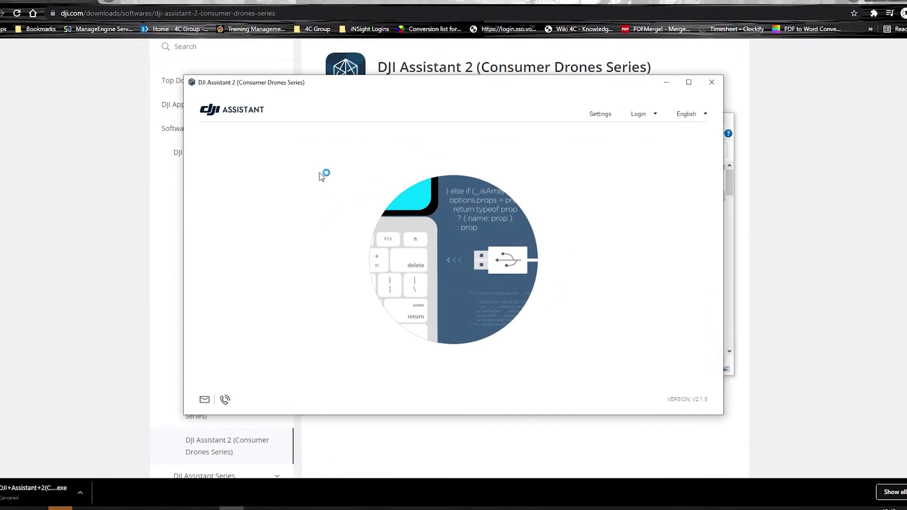
- Accept the DJI Assistant terms of use and privacy policy, and decline the product improvement program
{"action": "left_click", "coordinate": [460, 369]}
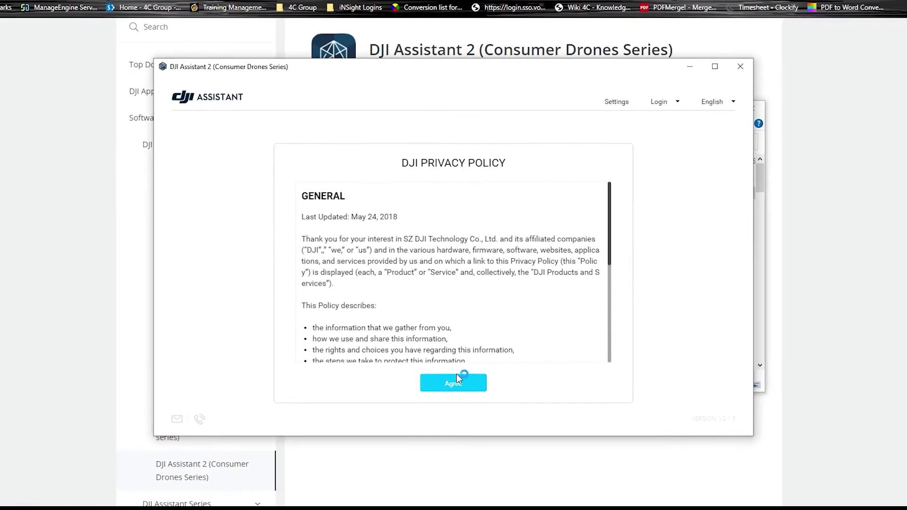
{"action": "left_click", "coordinate": [457, 381]}
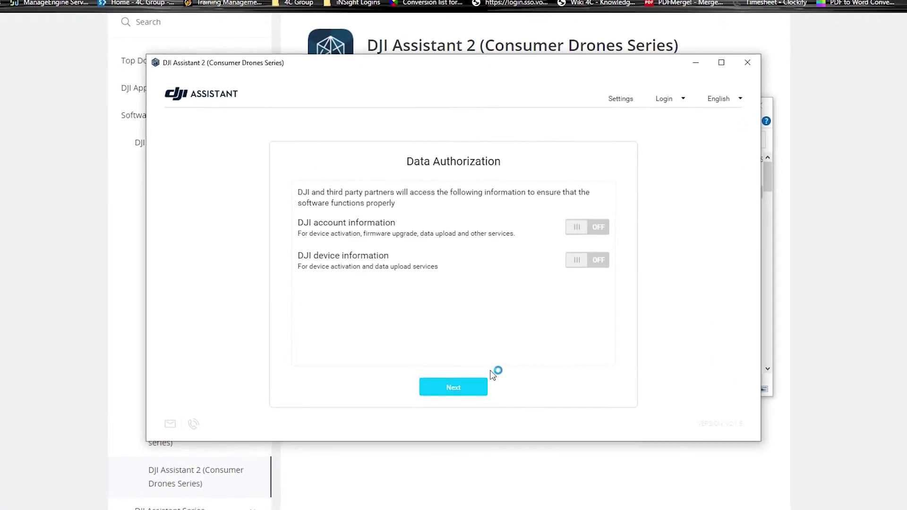
{"action": "left_click", "coordinate": [462, 383]}
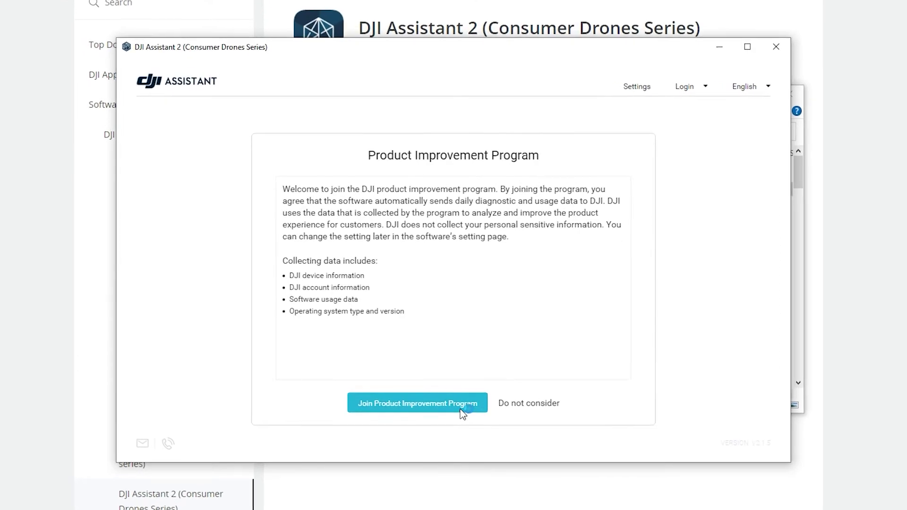
{"action": "left_click", "coordinate": [534, 400]}
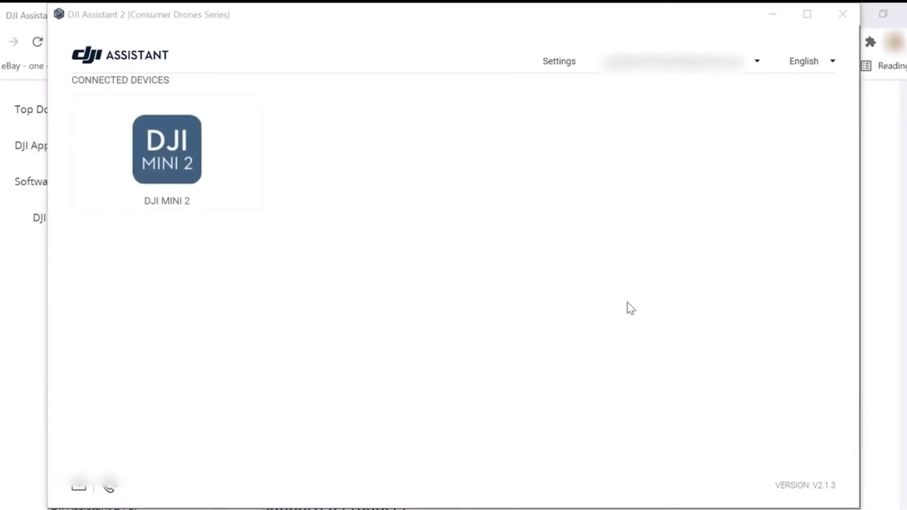
- Open the connected DJI MINI 2, then quit DJI Assistant 2 and confirm Yes
{"action": "left_click", "coordinate": [178, 162]}
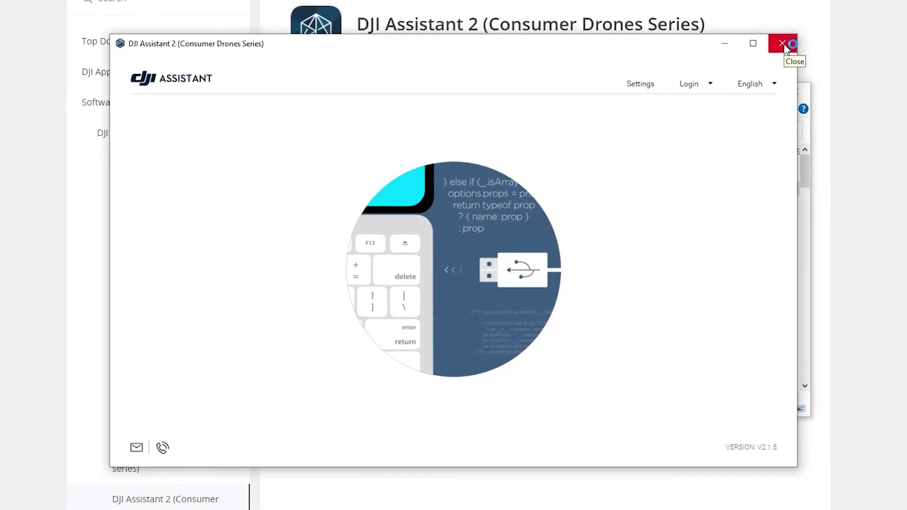
{"action": "left_click", "coordinate": [792, 40]}
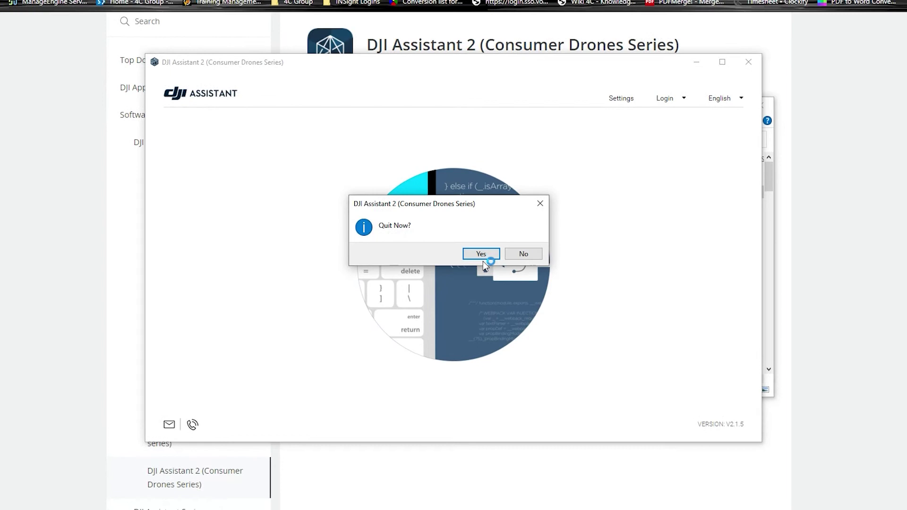
{"action": "left_click", "coordinate": [482, 255]}
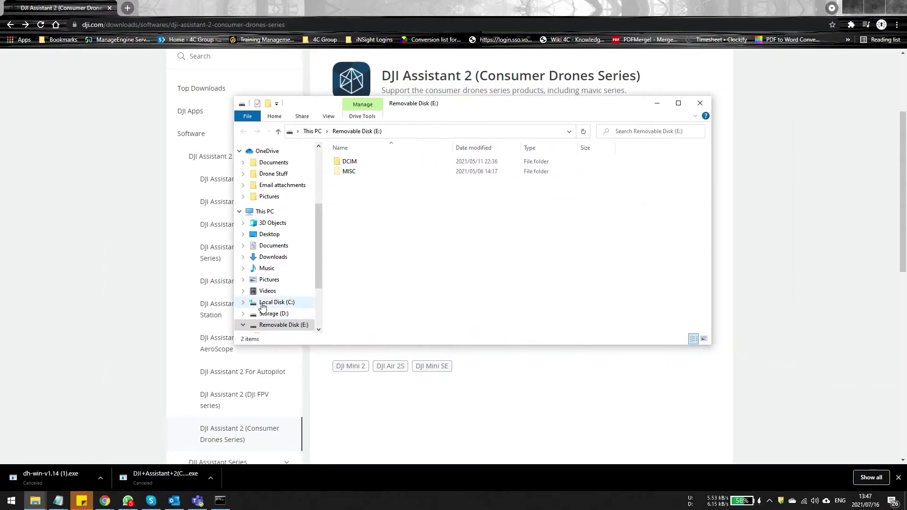
- Browse C:\Program Files (x86)\DJI Product\DJI Assistant 2 (Consumer Drones Series) into the DJIEngine folder
{"action": "left_click", "coordinate": [270, 303]}
{"action": "double_click", "coordinate": [424, 222]}
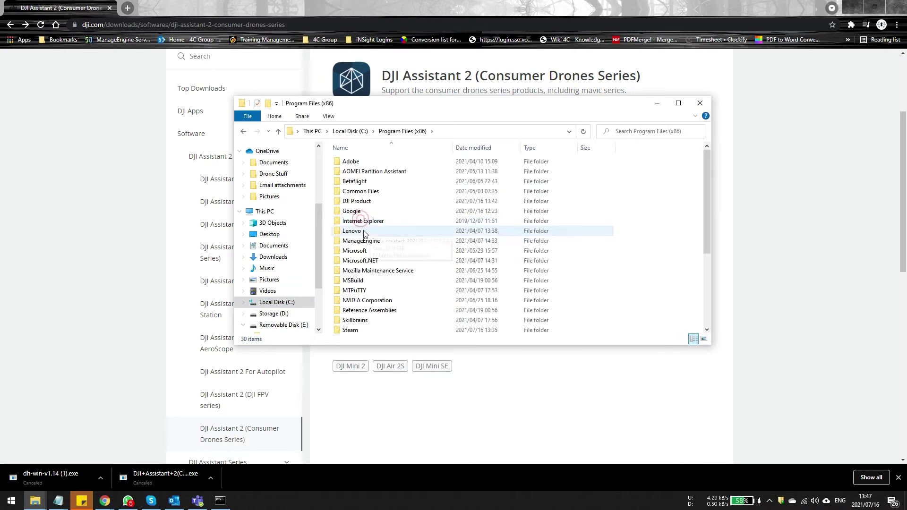
{"action": "left_click", "coordinate": [354, 223]}
{"action": "key", "text": "d"}
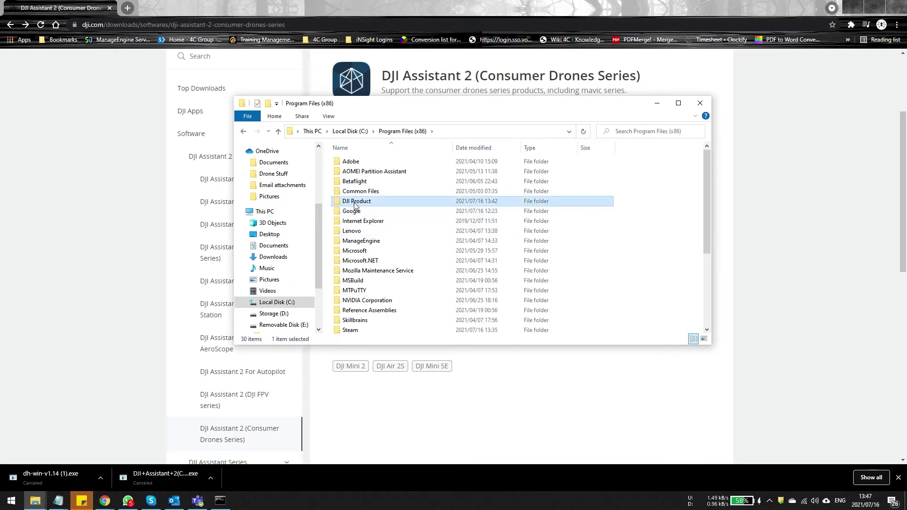
{"action": "double_click", "coordinate": [355, 203]}
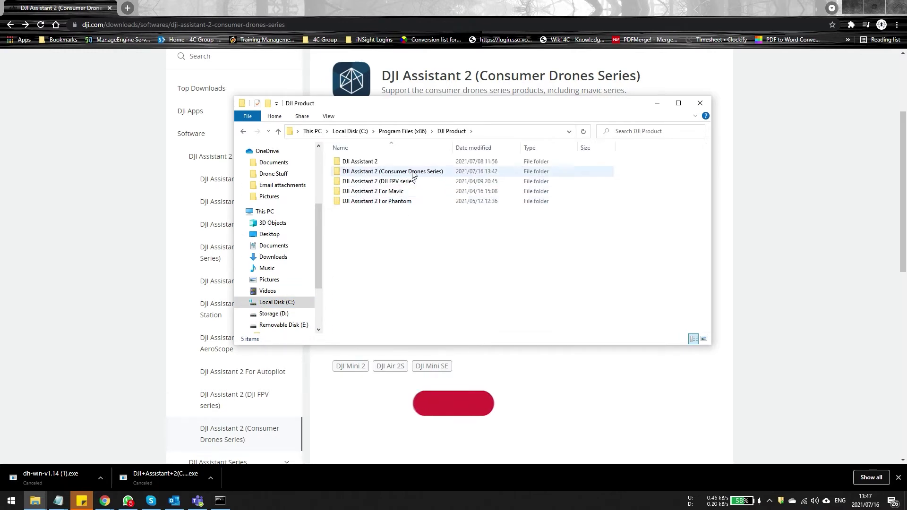
{"action": "double_click", "coordinate": [380, 171]}
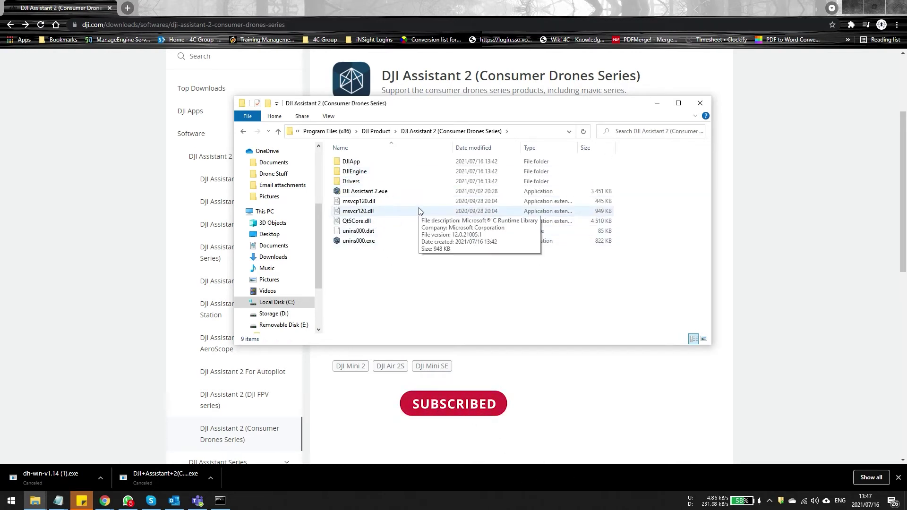
{"action": "left_click", "coordinate": [358, 164]}
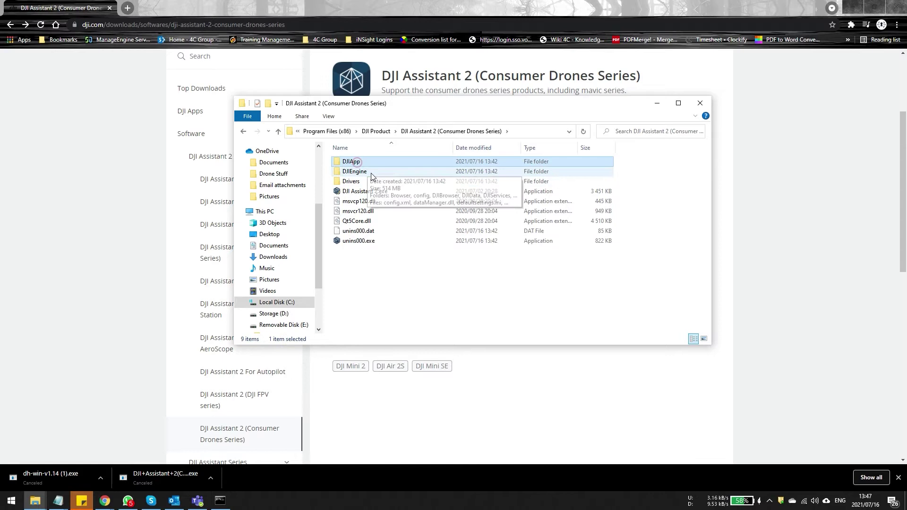
{"action": "double_click", "coordinate": [371, 173]}
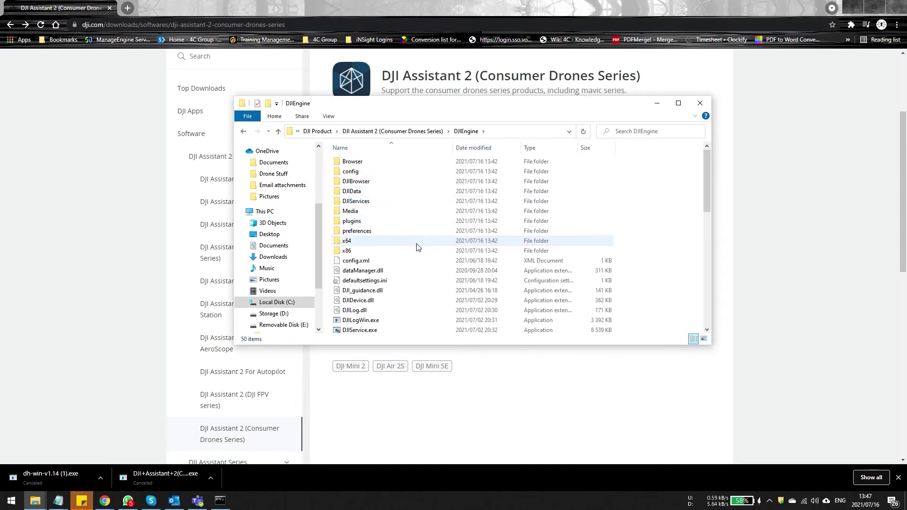
- Open defaultsettings.ini in Notepad through Open with > Choose another app
{"action": "left_click", "coordinate": [375, 283]}
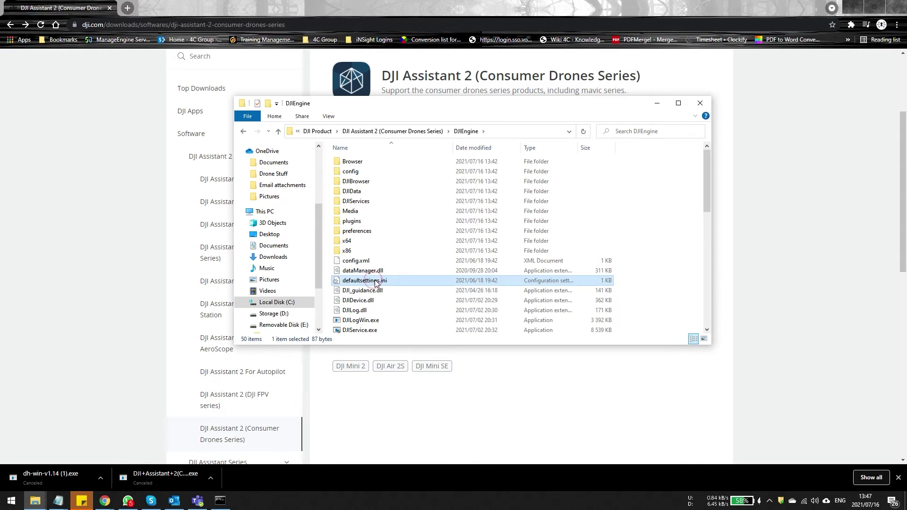
{"action": "right_click", "coordinate": [377, 283]}
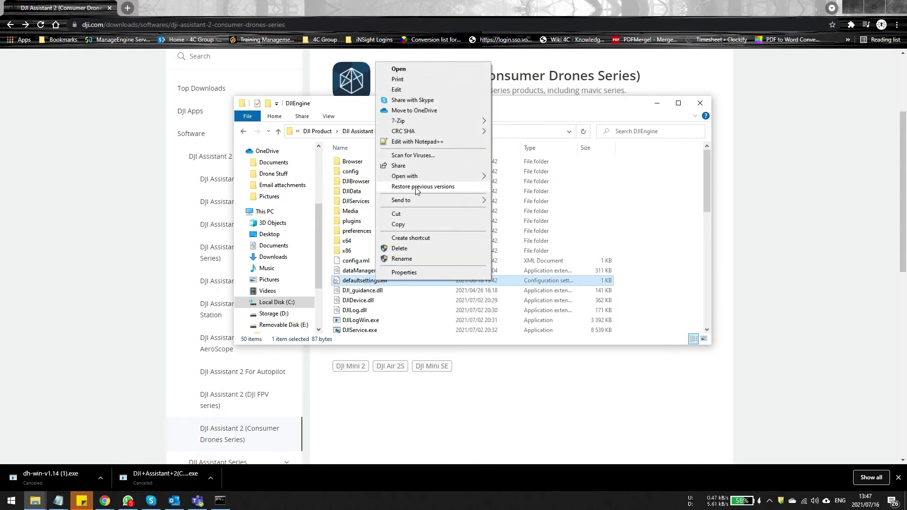
{"action": "mouse_move", "coordinate": [416, 181]}
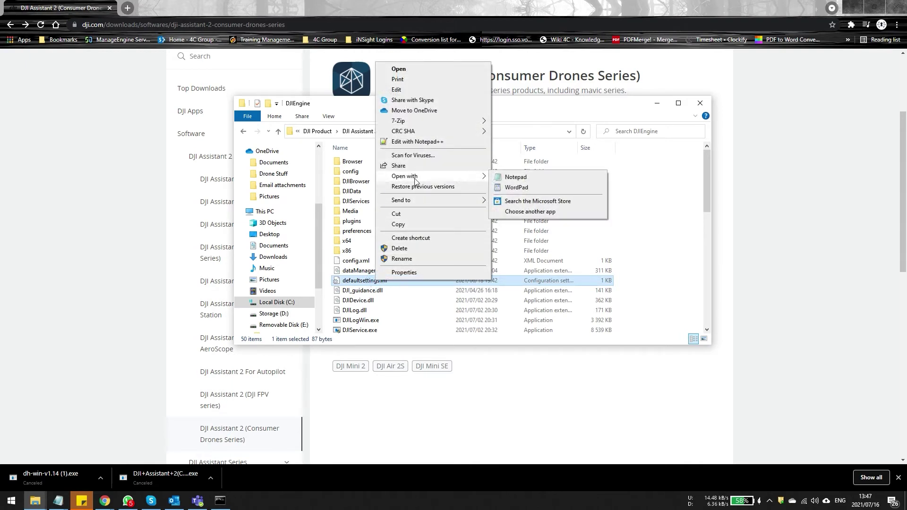
{"action": "left_click", "coordinate": [520, 216]}
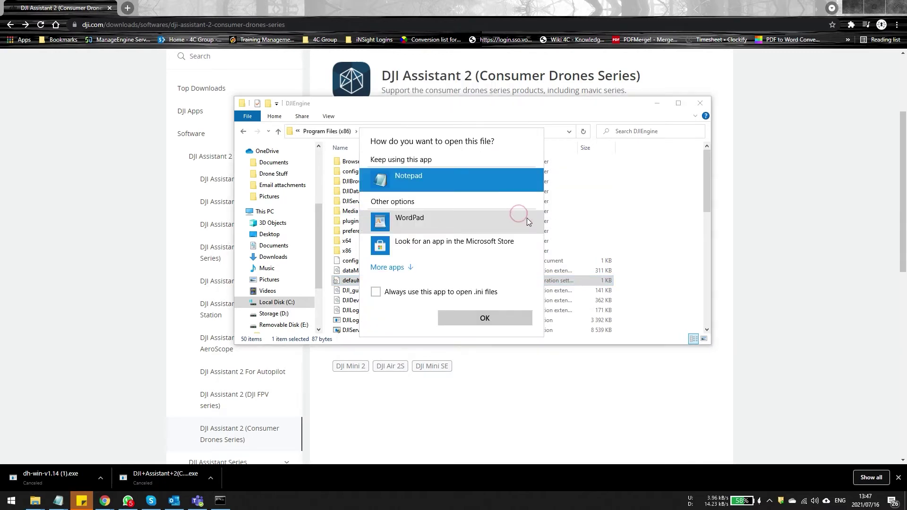
{"action": "left_click", "coordinate": [388, 268]}
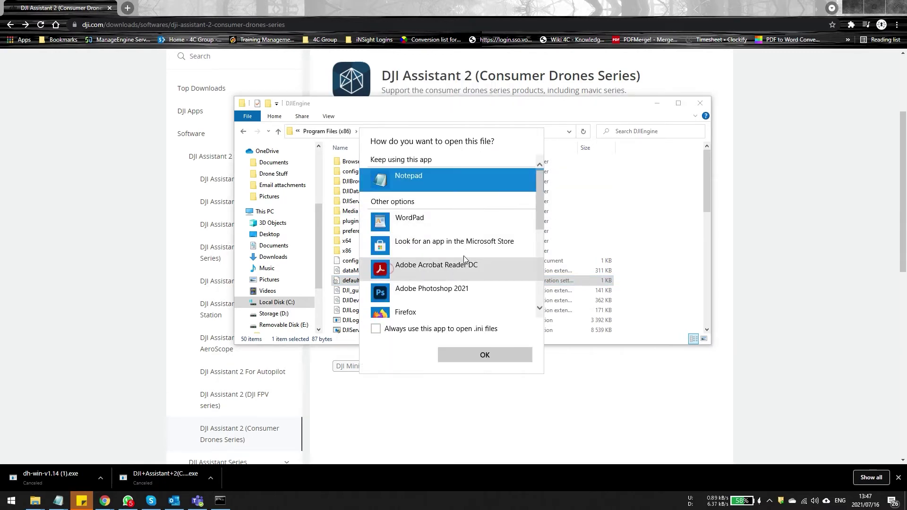
{"action": "scroll", "coordinate": [461, 259], "scroll_direction": "down", "scroll_amount": 3}
{"action": "scroll", "coordinate": [456, 266], "scroll_direction": "down", "scroll_amount": 4}
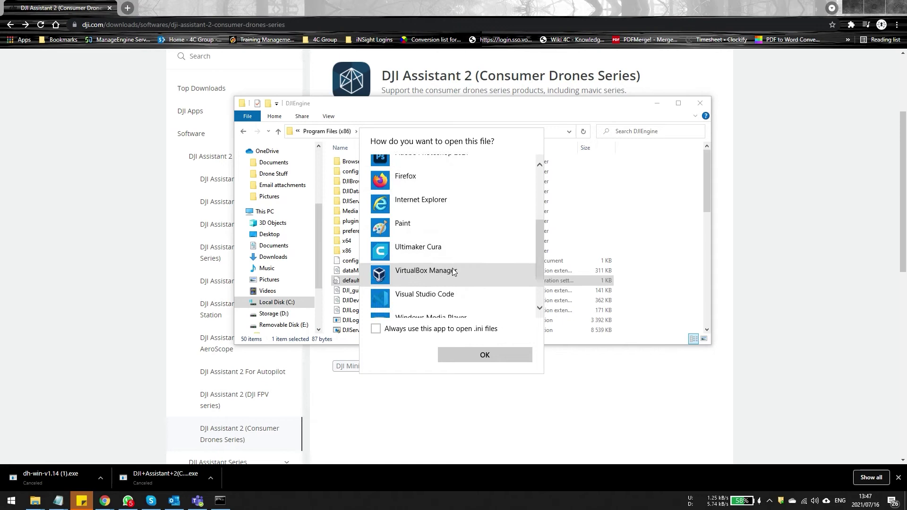
{"action": "scroll", "coordinate": [451, 268], "scroll_direction": "up", "scroll_amount": 5}
{"action": "scroll", "coordinate": [452, 268], "scroll_direction": "up", "scroll_amount": 2}
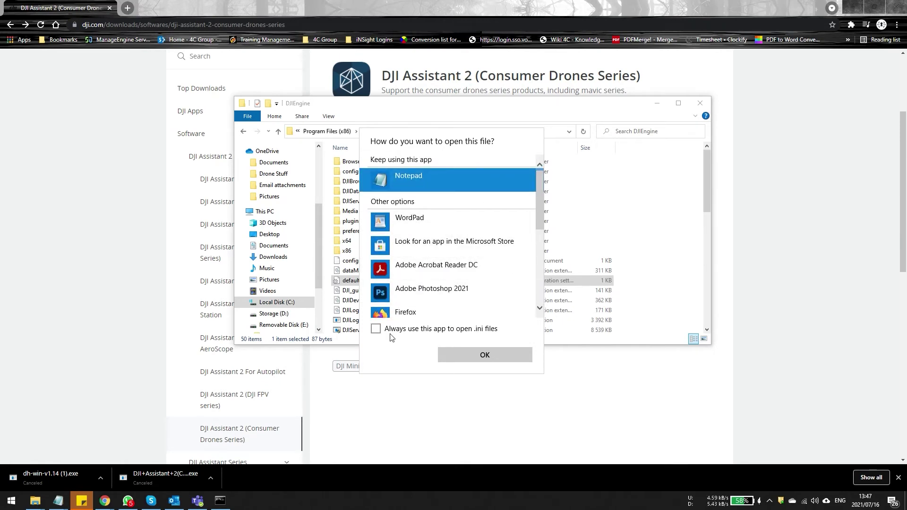
{"action": "left_click", "coordinate": [429, 179]}
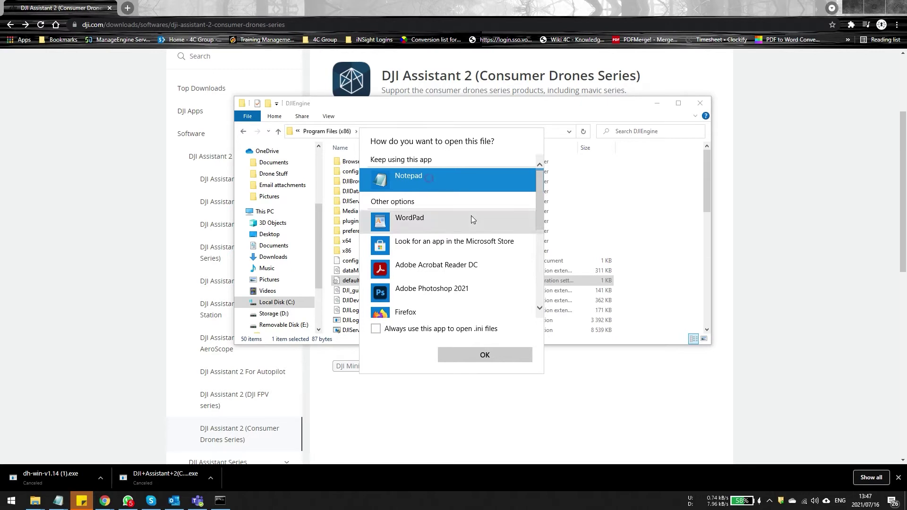
{"action": "left_click", "coordinate": [484, 354]}
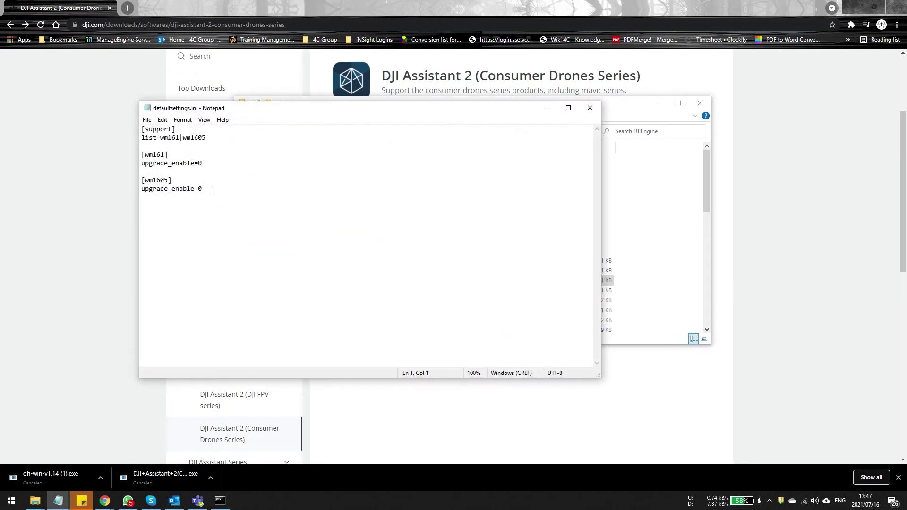
- Change upgrade_enable=0 to upgrade_enable=1 on the wm161 and wm1605 lines
{"action": "left_click_drag", "start_coordinate": [199, 189], "coordinate": [141, 189]}
{"action": "left_click_drag", "start_coordinate": [218, 164], "coordinate": [146, 167]}
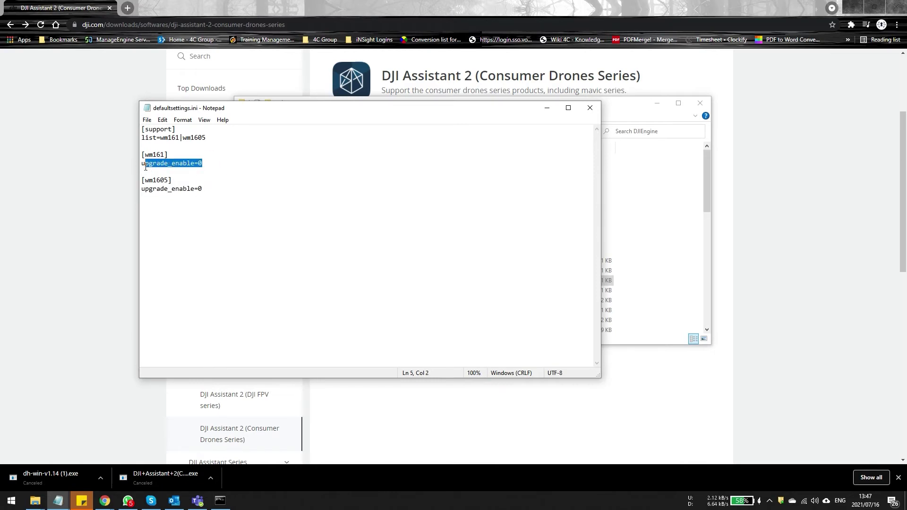
{"action": "left_click", "coordinate": [259, 168]}
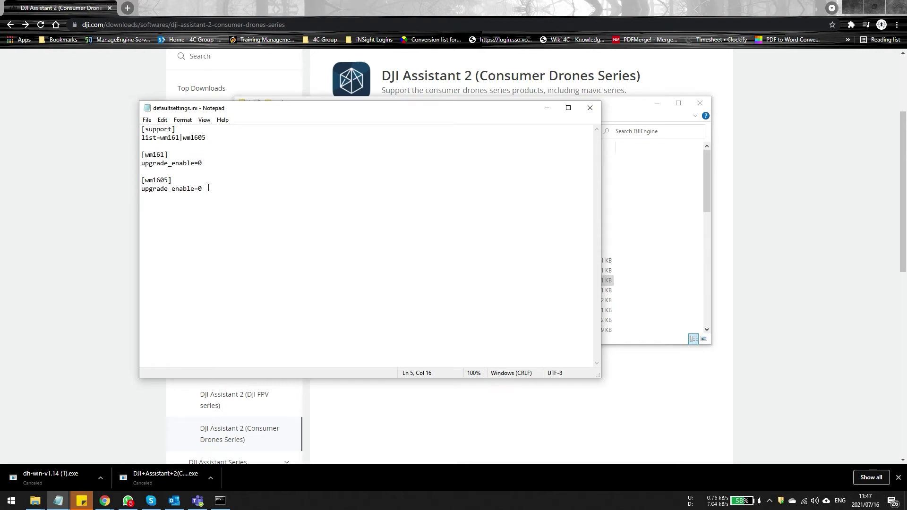
{"action": "type", "text": "1"}
- Try saving defaultsettings.ini, dismiss the permission-denied error, then close Notepad discarding changes
{"action": "left_click", "coordinate": [590, 107]}
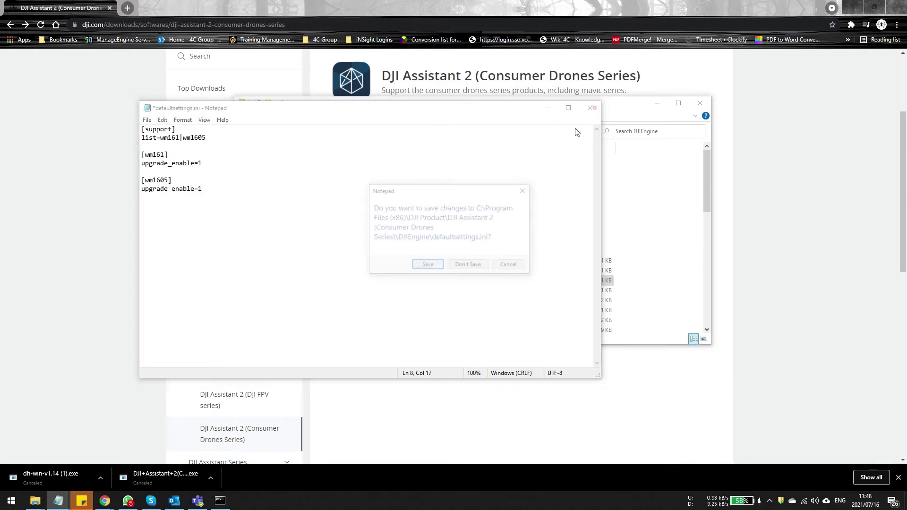
{"action": "left_click", "coordinate": [430, 268]}
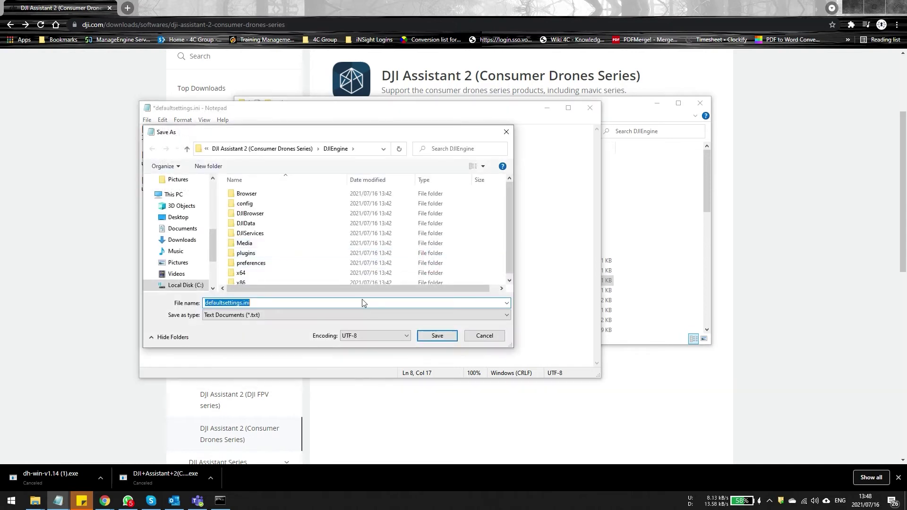
{"action": "left_click", "coordinate": [439, 335]}
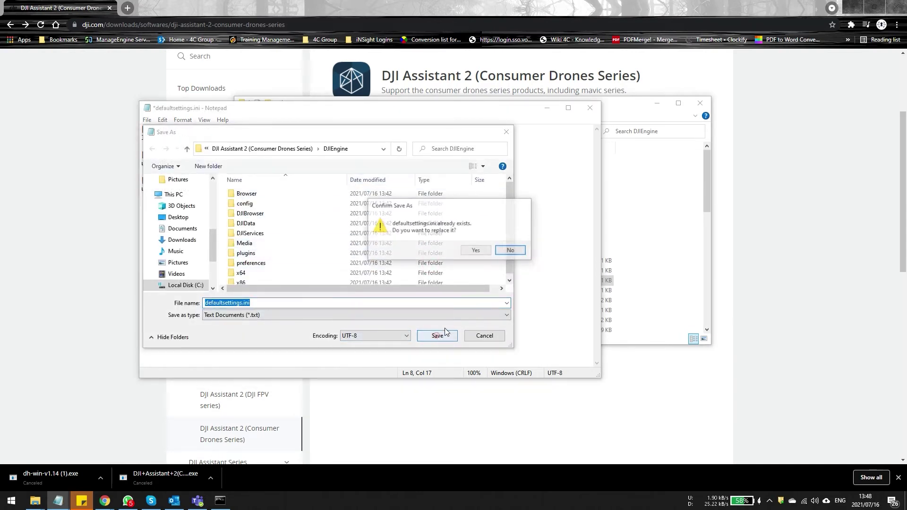
{"action": "left_click", "coordinate": [474, 249]}
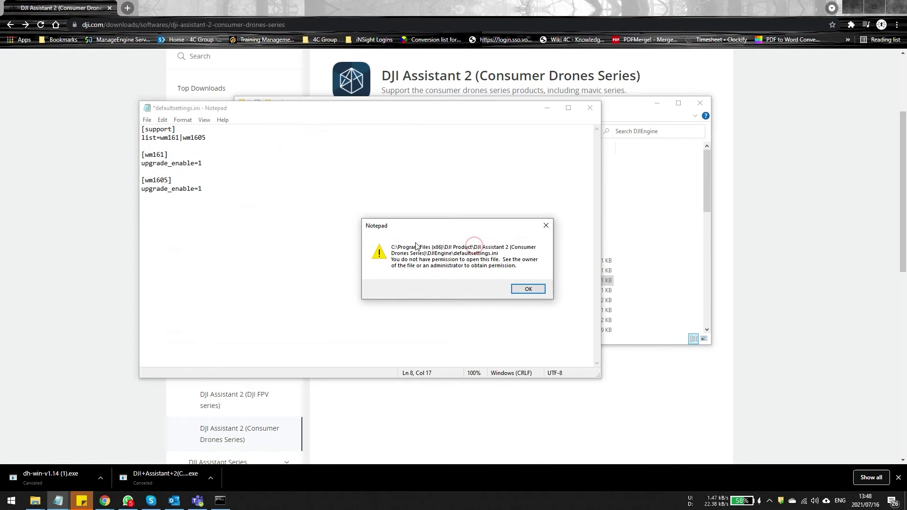
{"action": "left_click", "coordinate": [528, 290]}
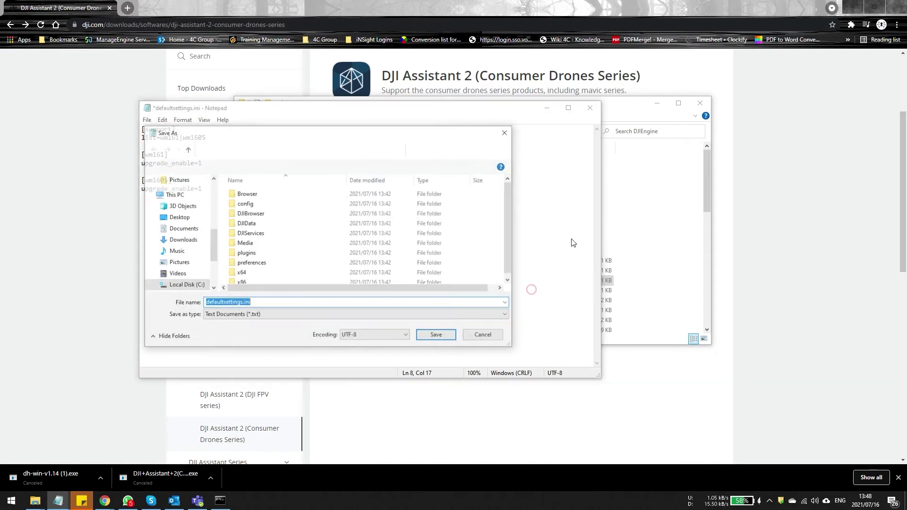
{"action": "left_click", "coordinate": [496, 336]}
{"action": "left_click", "coordinate": [590, 108]}
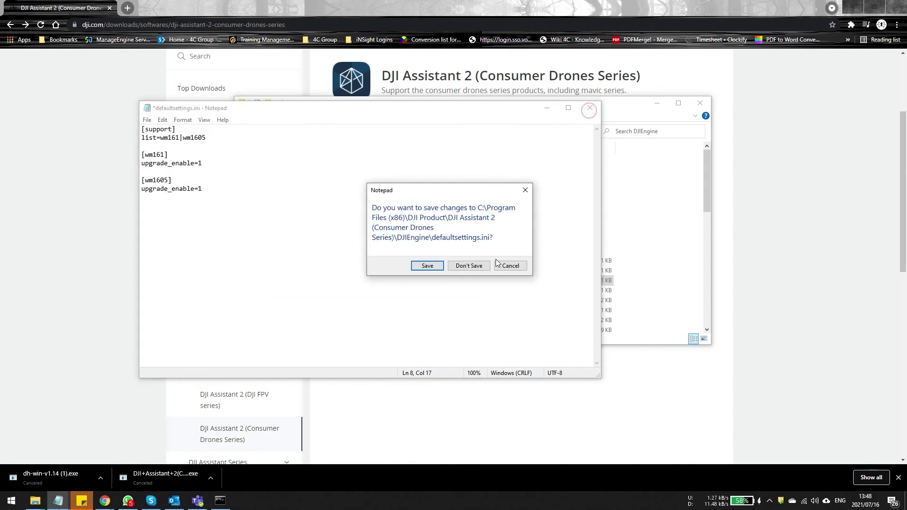
{"action": "left_click", "coordinate": [476, 265]}
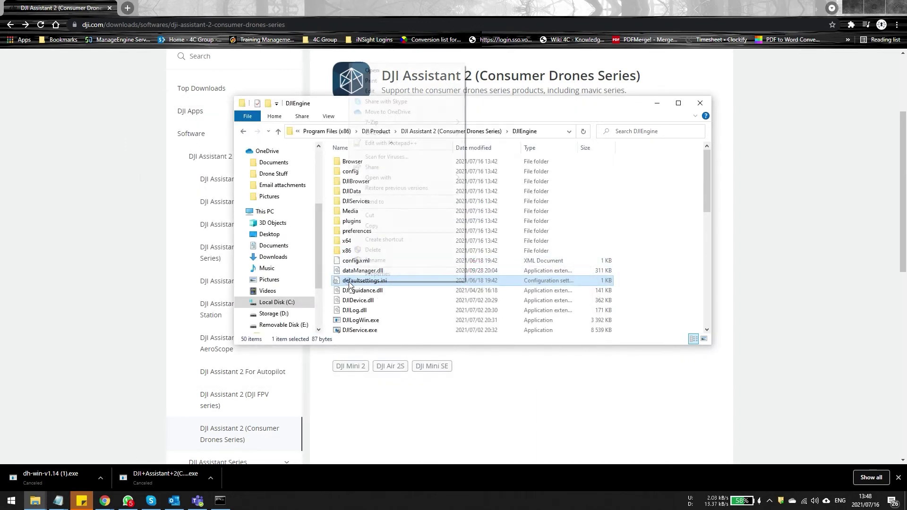
- Grant Everyone Full control on defaultsettings.ini in its Security properties and apply the change
{"action": "right_click", "coordinate": [376, 284]}
{"action": "left_click", "coordinate": [378, 274]}
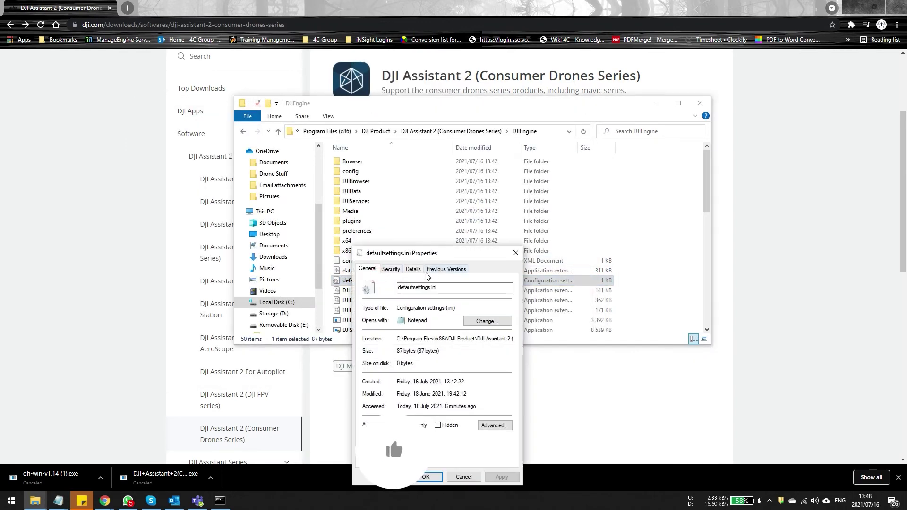
{"action": "left_click", "coordinate": [391, 269]}
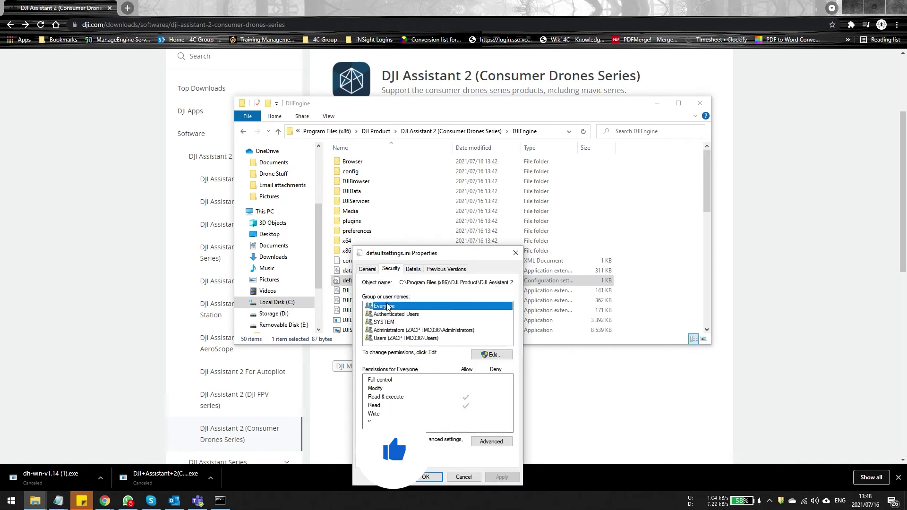
{"action": "left_click", "coordinate": [468, 385]}
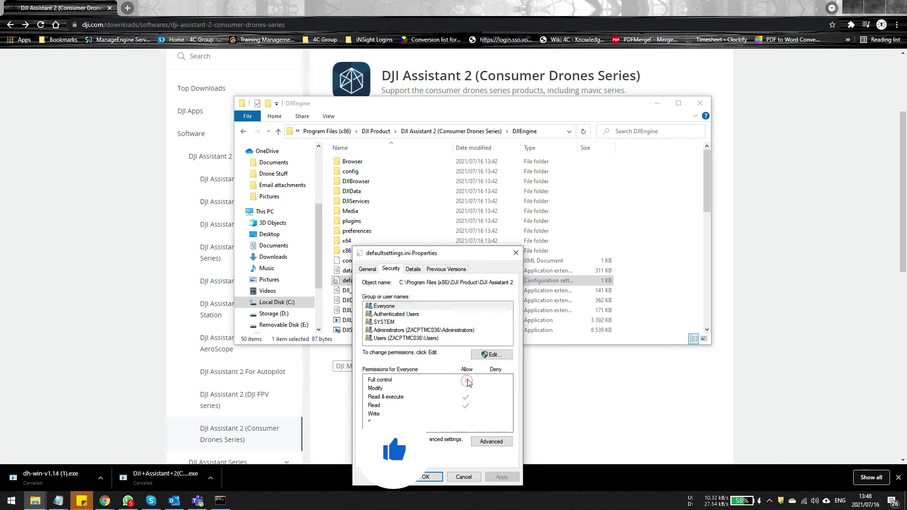
{"action": "left_click", "coordinate": [493, 354]}
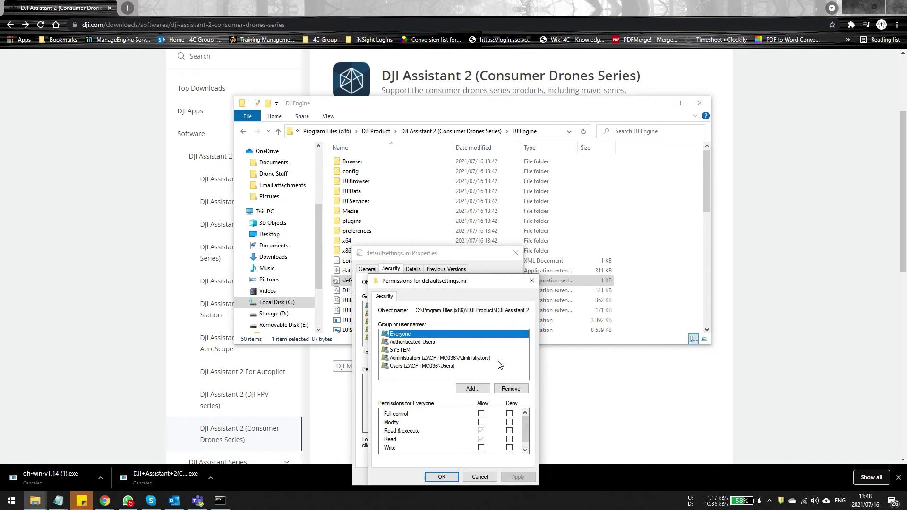
{"action": "left_click", "coordinate": [480, 413]}
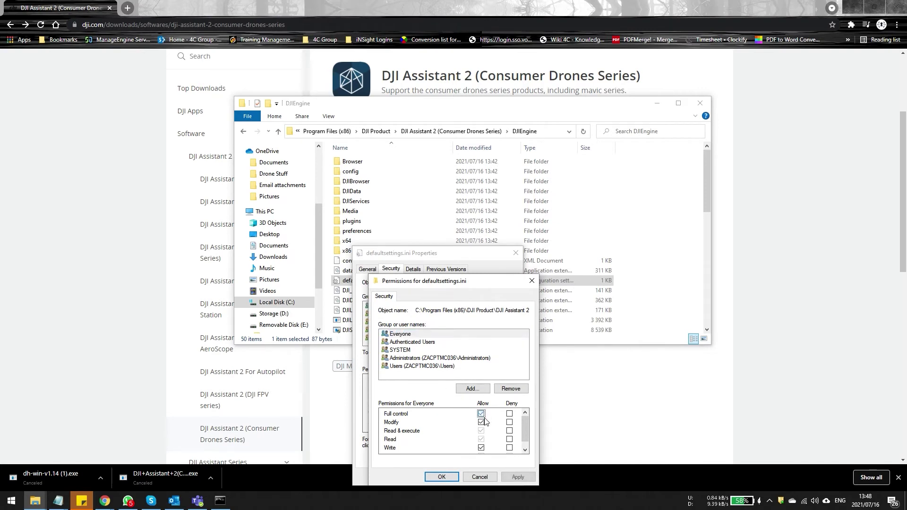
{"action": "left_click", "coordinate": [503, 478]}
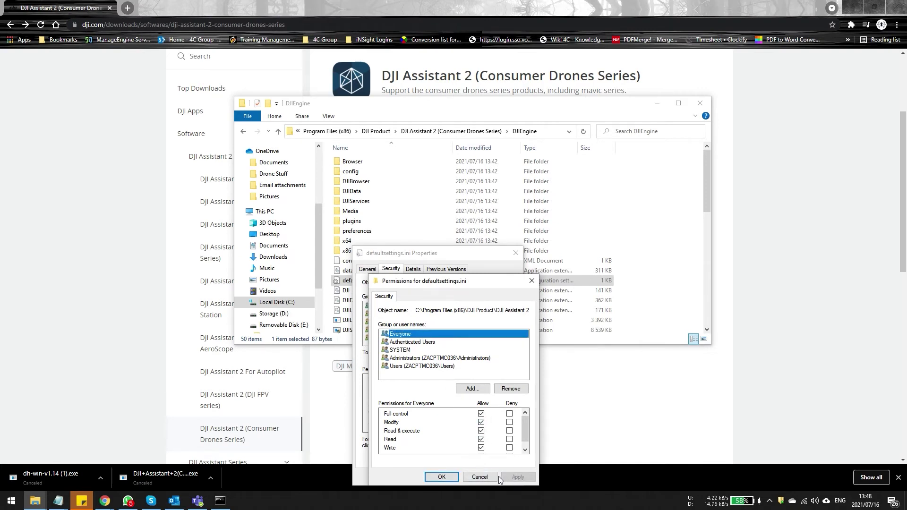
{"action": "left_click", "coordinate": [442, 477]}
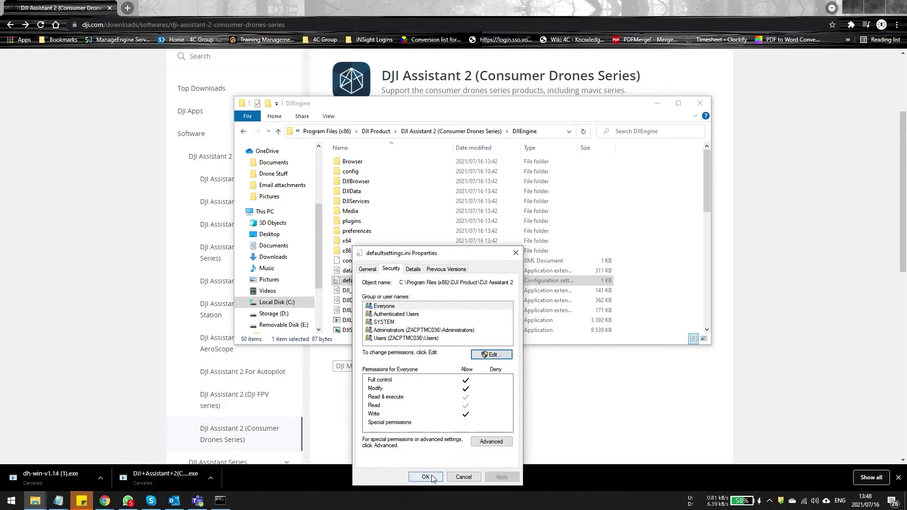
{"action": "left_click", "coordinate": [430, 477]}
{"action": "right_click", "coordinate": [368, 281]}
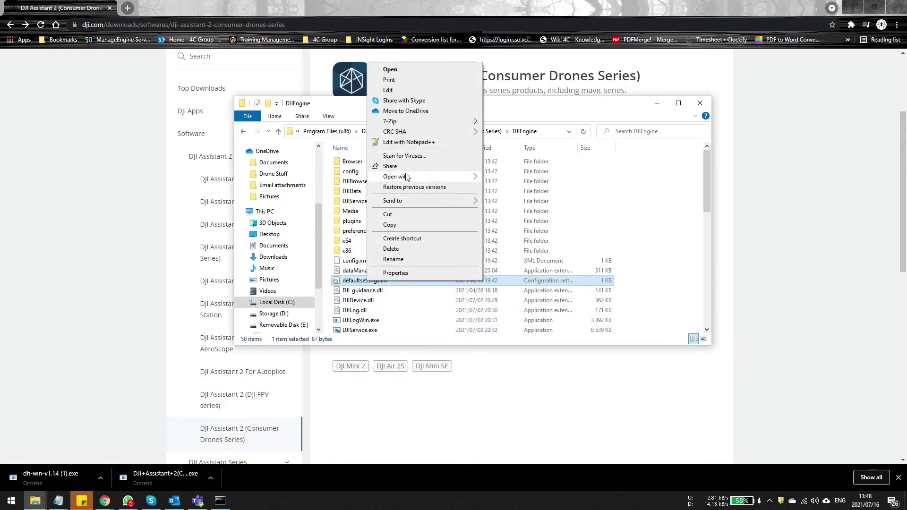
- Open defaultsettings.ini in Notepad, set upgrade_enable=1 under wm161 and wm1605, and save
{"action": "mouse_move", "coordinate": [441, 177]}
{"action": "left_click", "coordinate": [513, 178]}
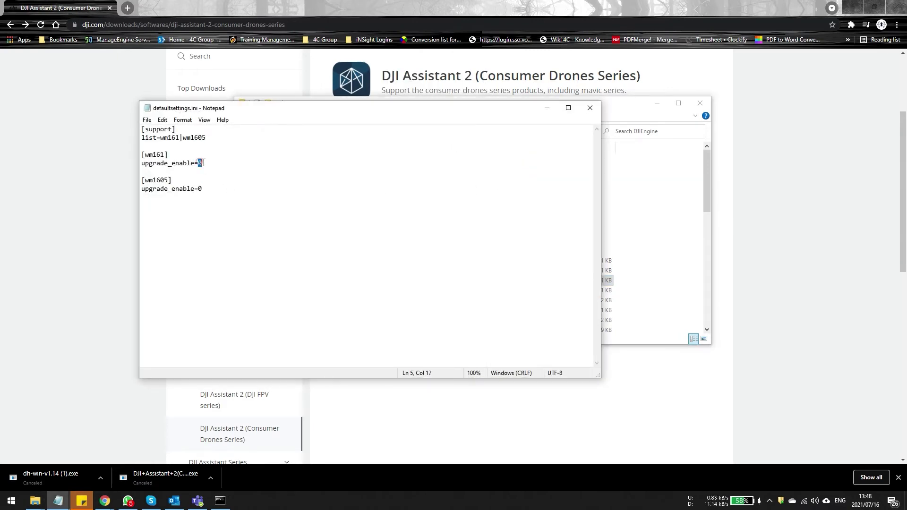
{"action": "type", "text": "1"}
{"action": "double_click", "coordinate": [199, 189]}
{"action": "type", "text": "1"}
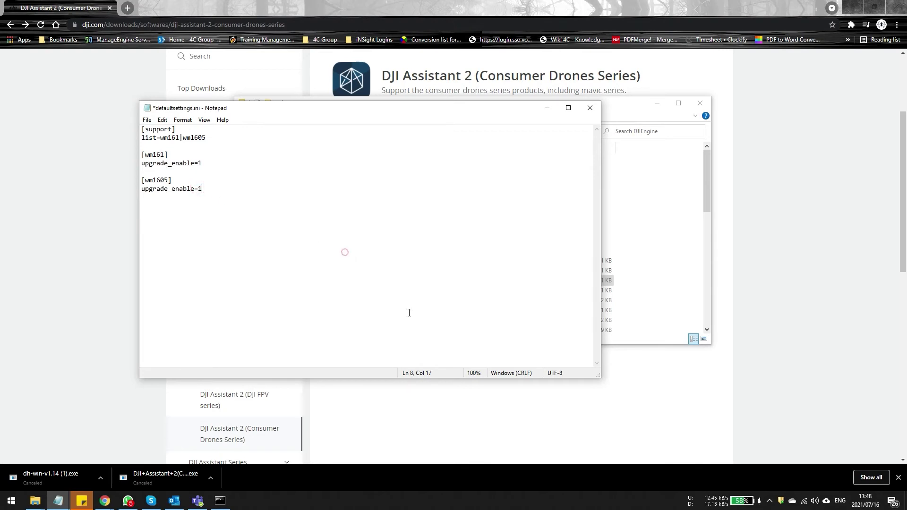
{"action": "left_click", "coordinate": [147, 120]}
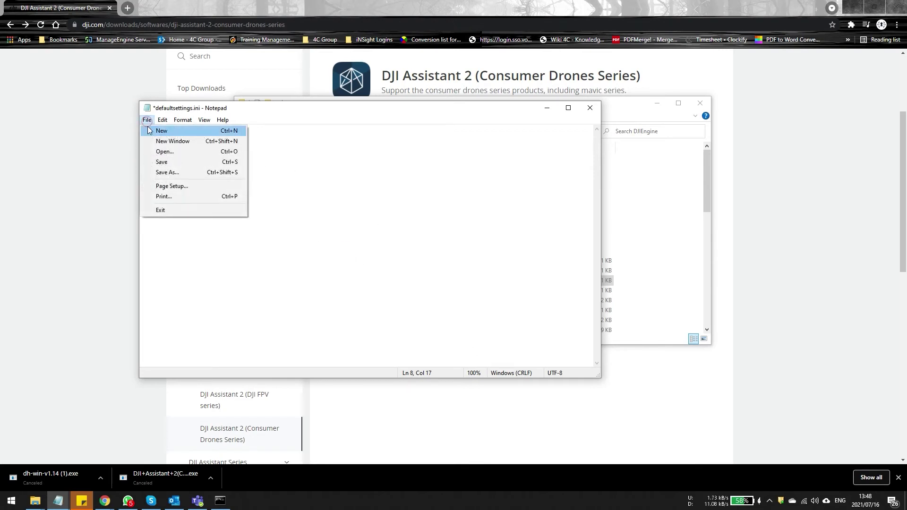
{"action": "left_click", "coordinate": [155, 162]}
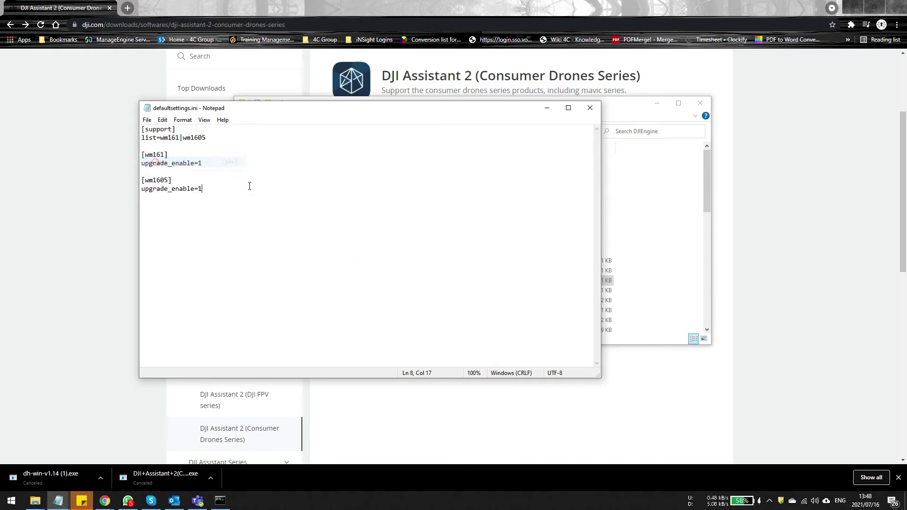
- Close defaultsettings.ini and reopen it in Notepad to confirm both values are 1
{"action": "left_click", "coordinate": [586, 108]}
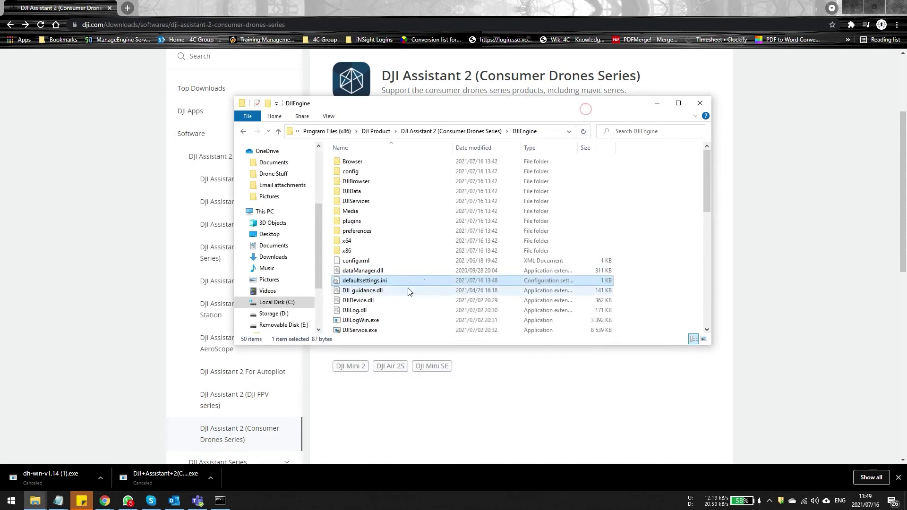
{"action": "right_click", "coordinate": [371, 283]}
{"action": "left_click", "coordinate": [418, 176]}
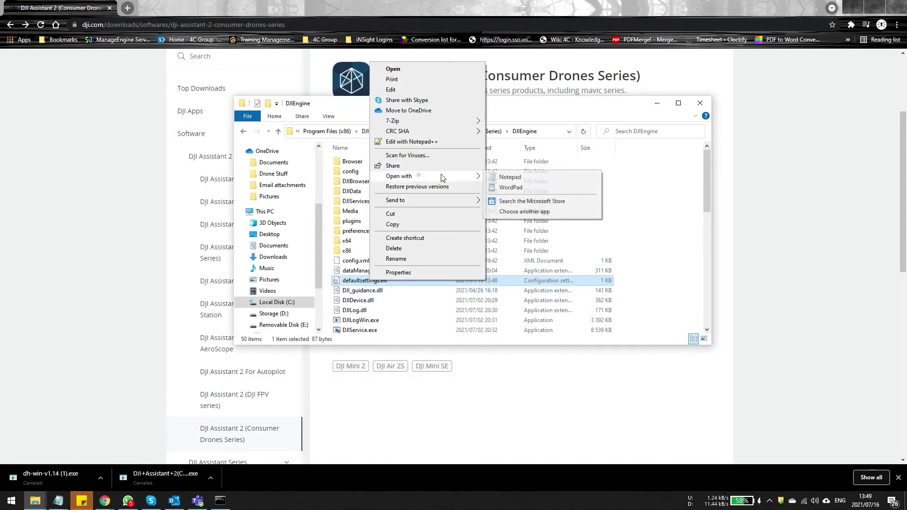
{"action": "left_click", "coordinate": [509, 178]}
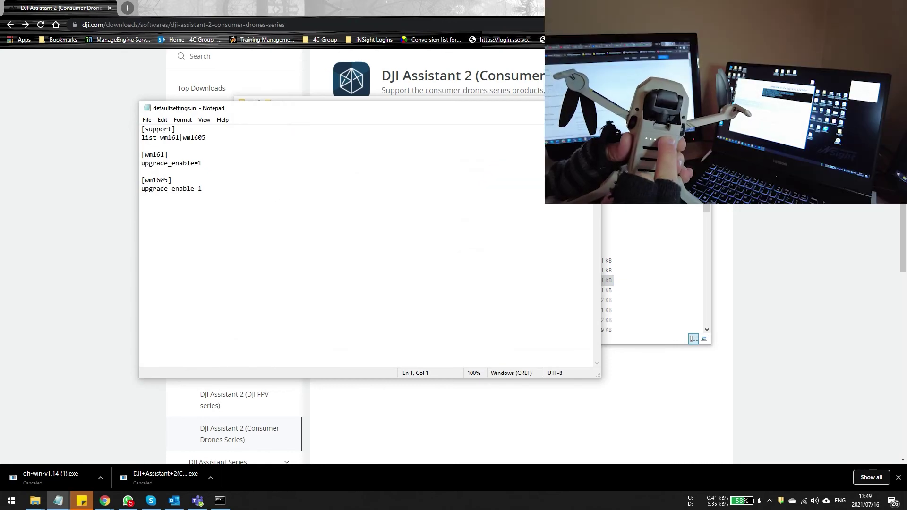
- Close the Notepad settings file and the DJIEngine folder window with Alt+F4
{"action": "key", "text": "alt+F4"}
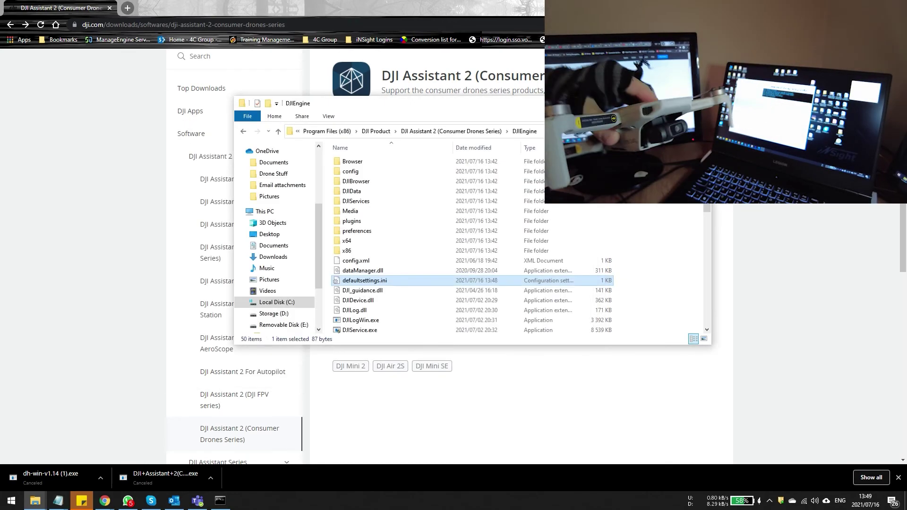
{"action": "key", "text": "alt+F4"}
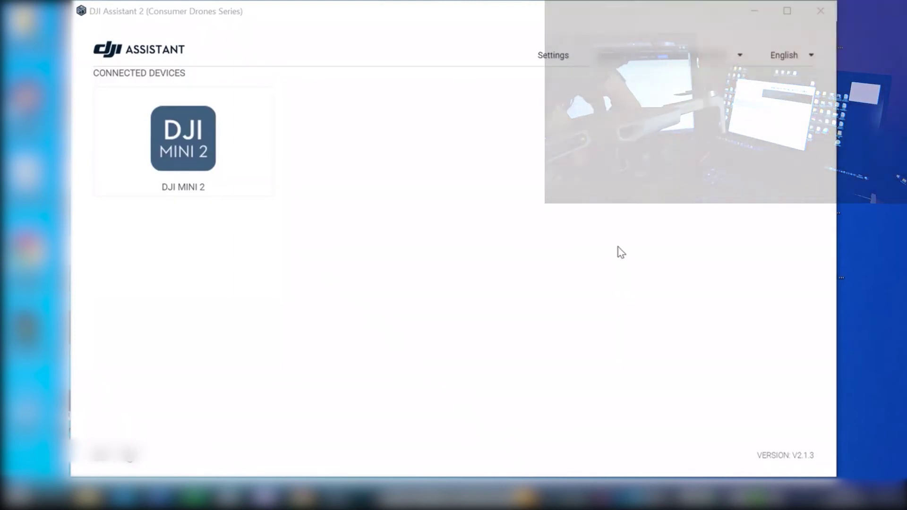
- Open the connected DJI MINI 2, accept the status warning, and show its Firmware Update list
{"action": "left_click", "coordinate": [218, 147]}
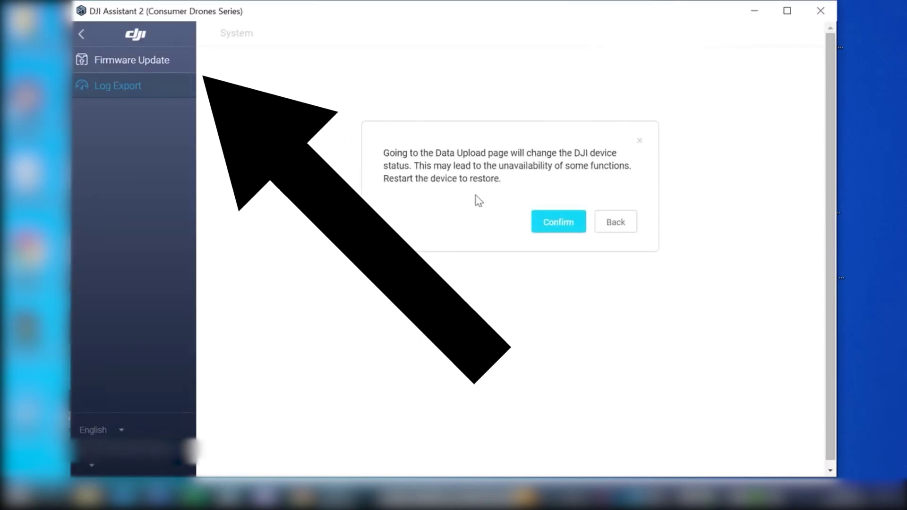
{"action": "left_click", "coordinate": [555, 228]}
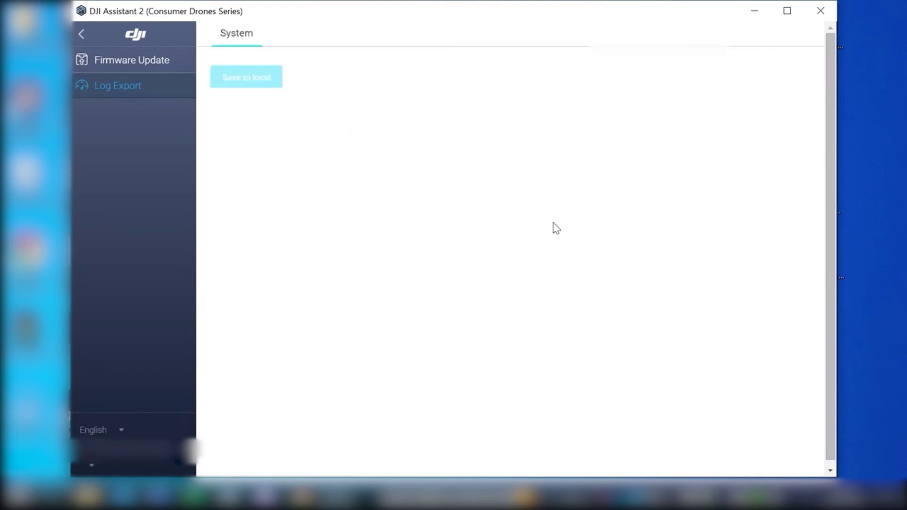
{"action": "left_click", "coordinate": [145, 72]}
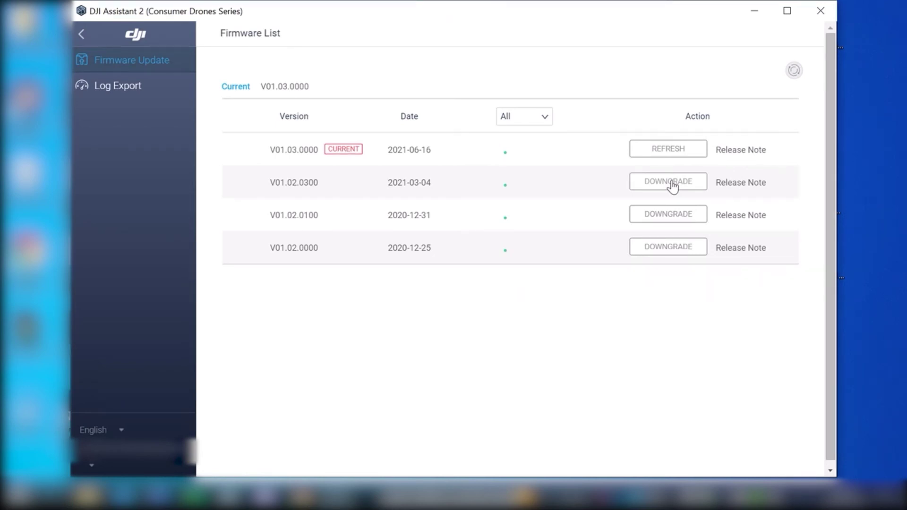
- Choose DOWNGRADE on V01.02.0300 and start the update from the requirements dialog
{"action": "left_click", "coordinate": [672, 186]}
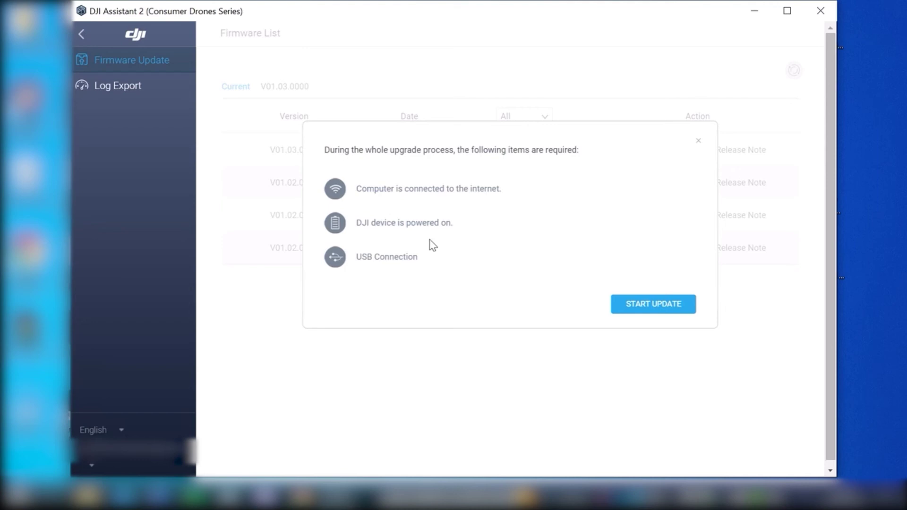
{"action": "left_click", "coordinate": [637, 312]}
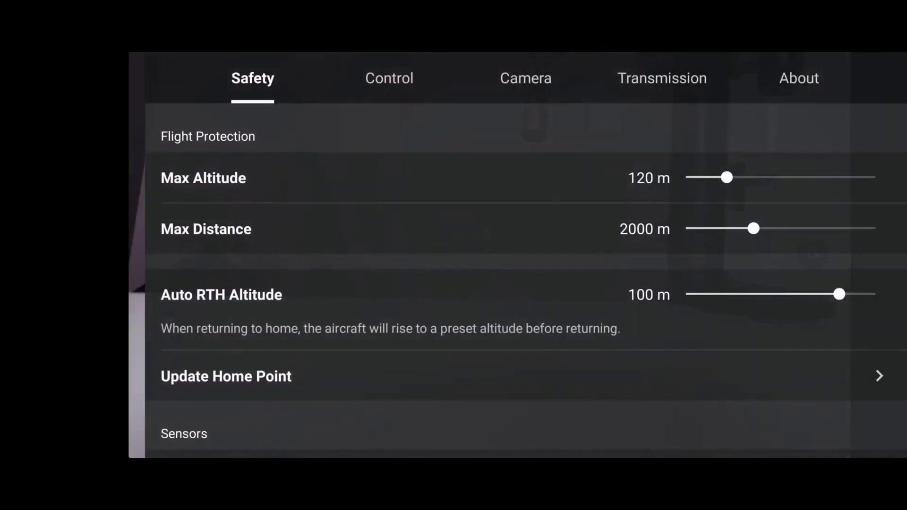
- Show the aircraft firmware version details in DJI Fly settings
{"action": "left_click", "coordinate": [799, 78]}
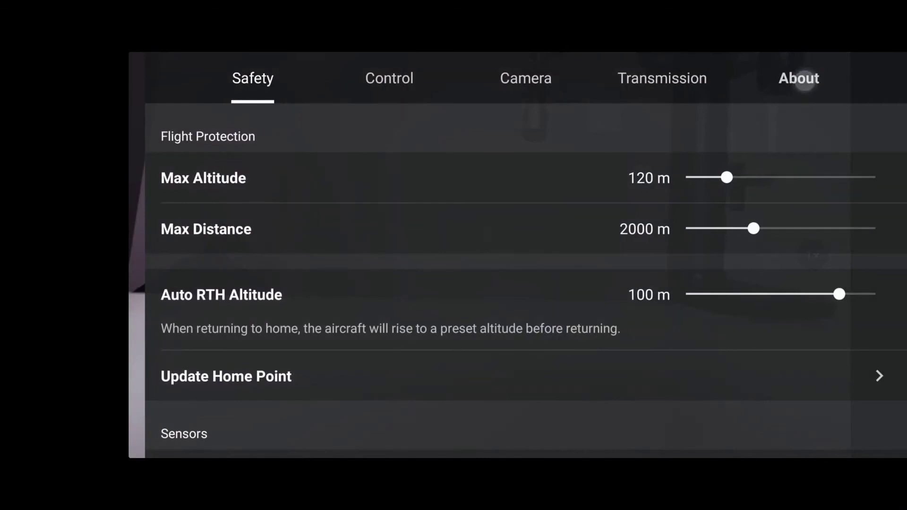